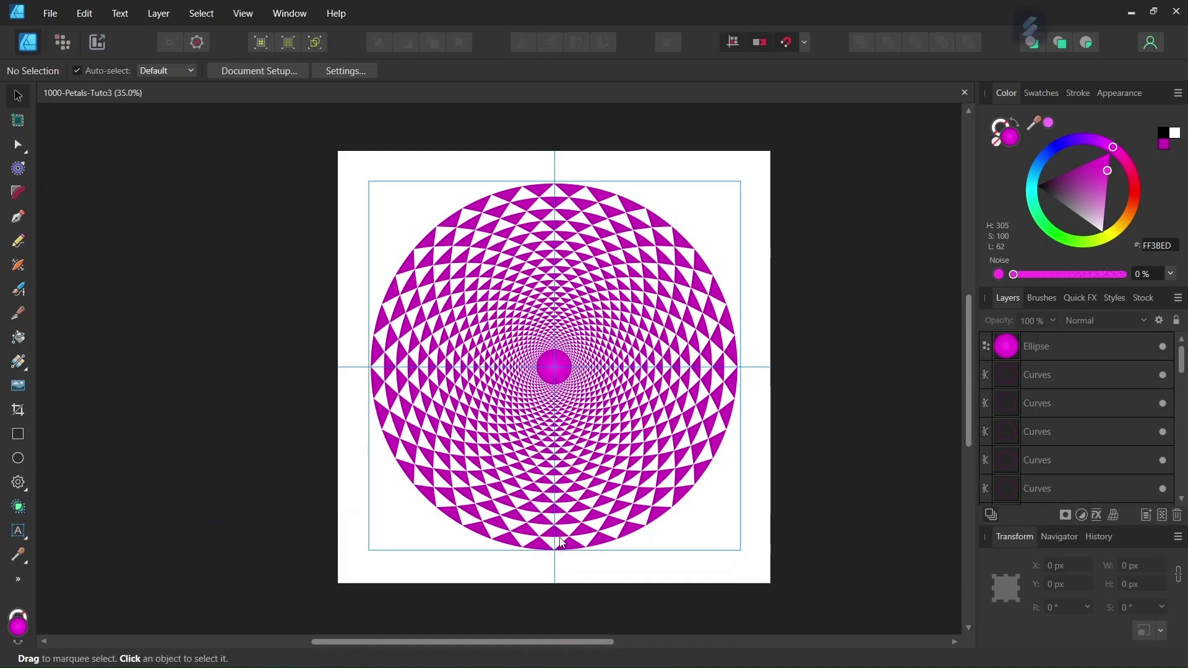
Create a new 2000 × 2000 px document with units set to pixels.
{"action": "scroll", "coordinate": [562, 531], "scroll_direction": "up", "scroll_amount": 1}
{"action": "scroll", "coordinate": [563, 520], "scroll_direction": "up", "scroll_amount": 1}
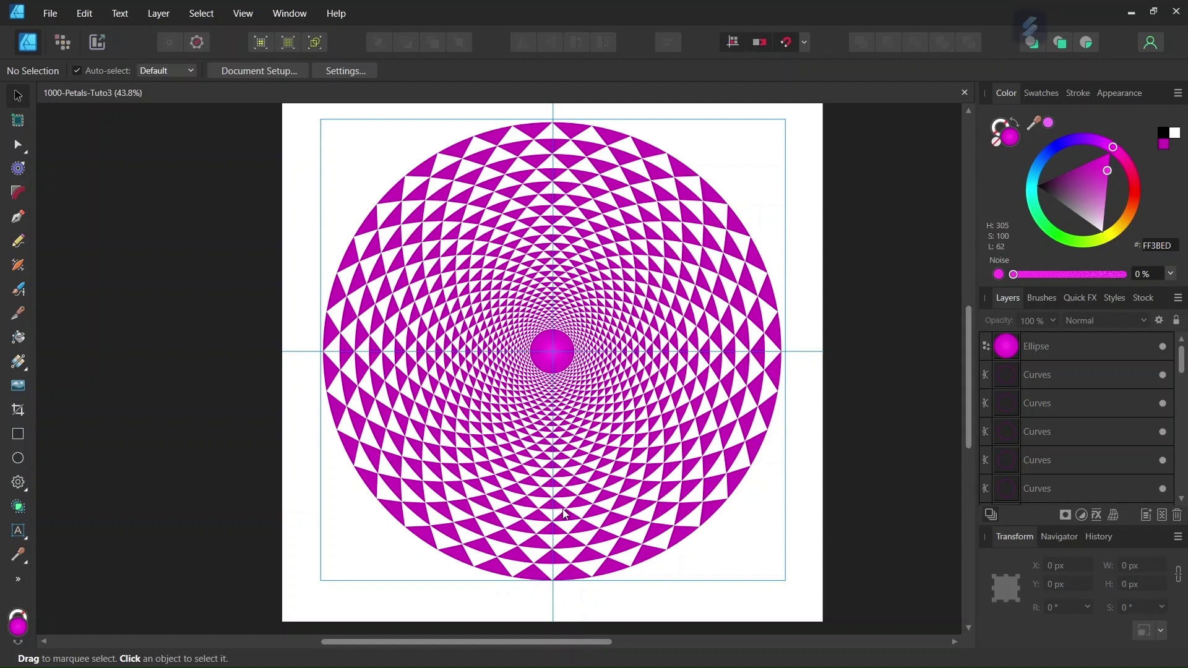
{"action": "left_click", "coordinate": [53, 19]}
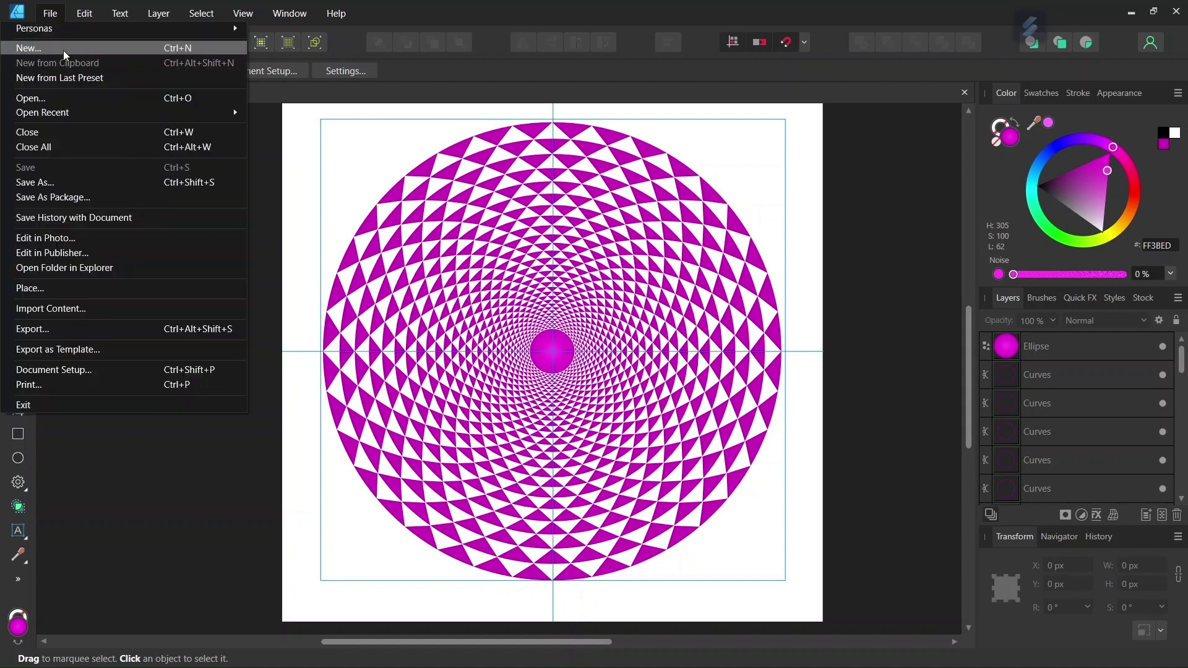
{"action": "left_click", "coordinate": [59, 49]}
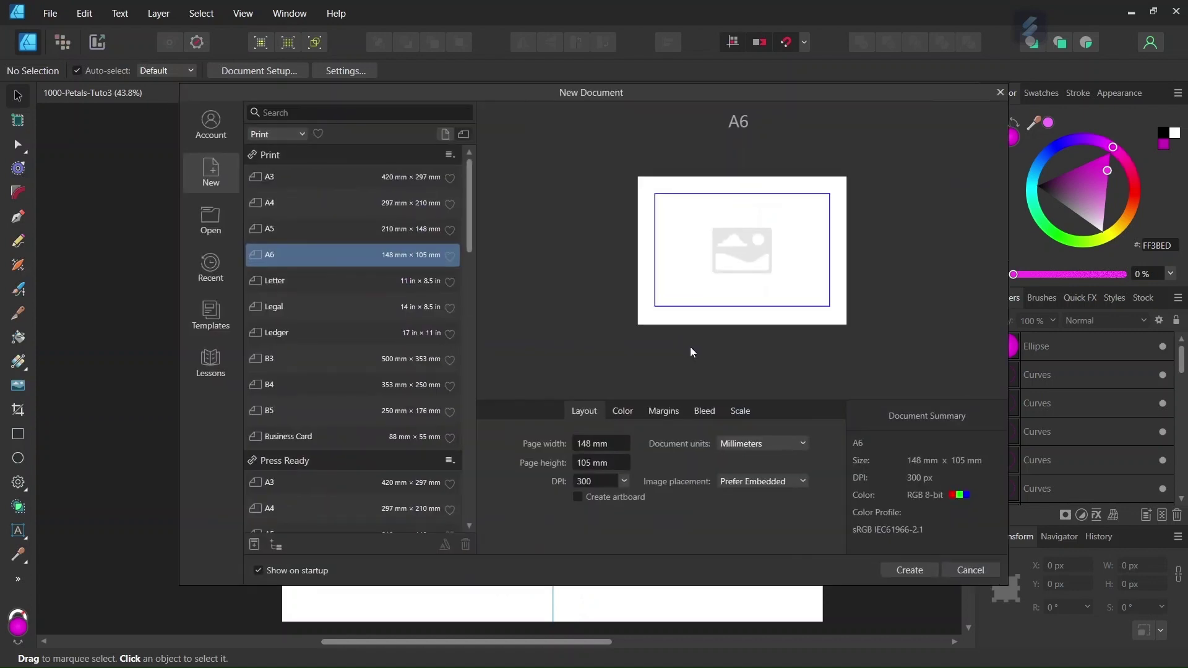
{"action": "left_click", "coordinate": [777, 446]}
{"action": "left_click", "coordinate": [759, 458]}
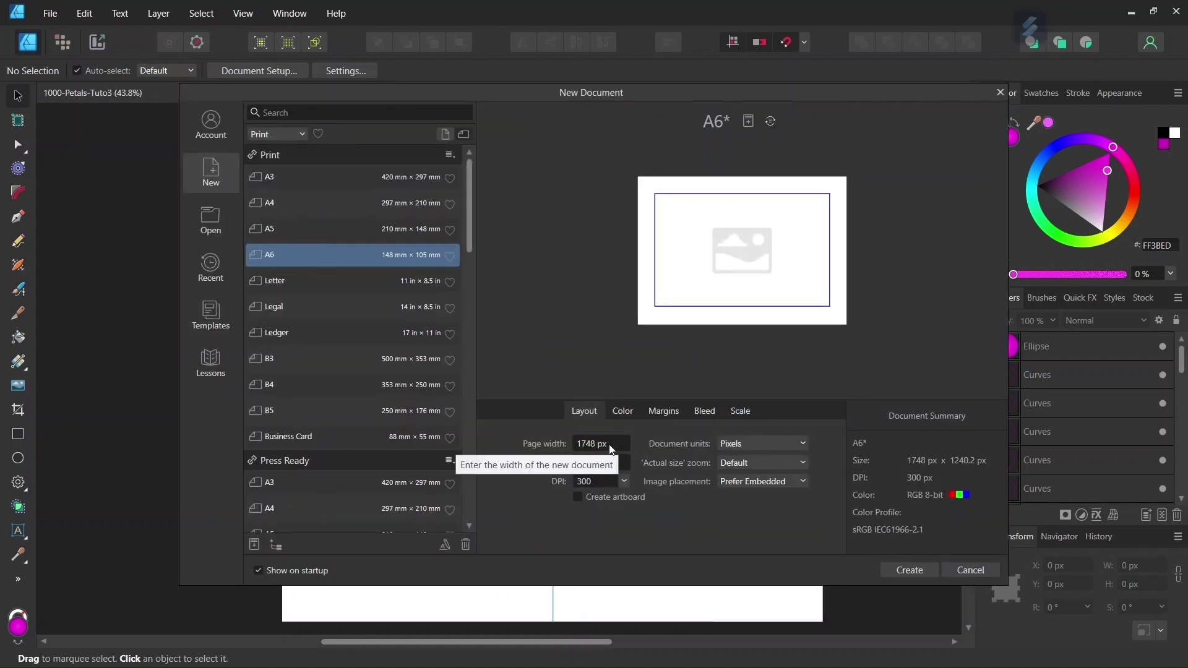
{"action": "left_click", "coordinate": [610, 444]}
{"action": "type", "text": "2000"}
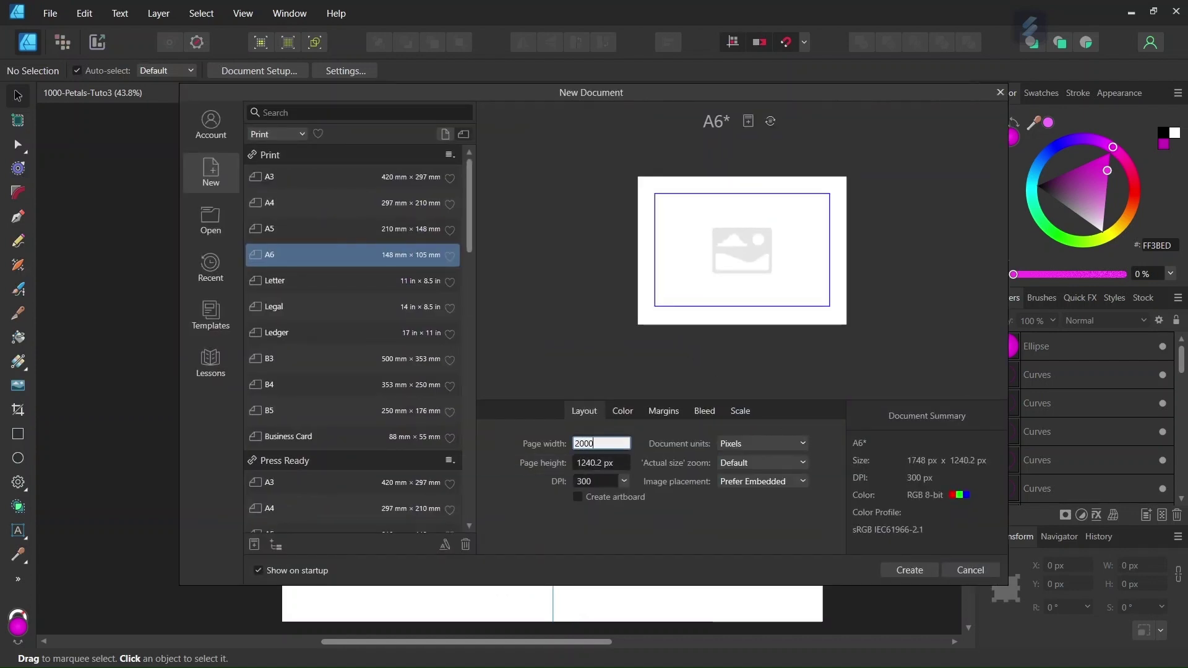
{"action": "left_click", "coordinate": [605, 464]}
{"action": "type", "text": "20"}
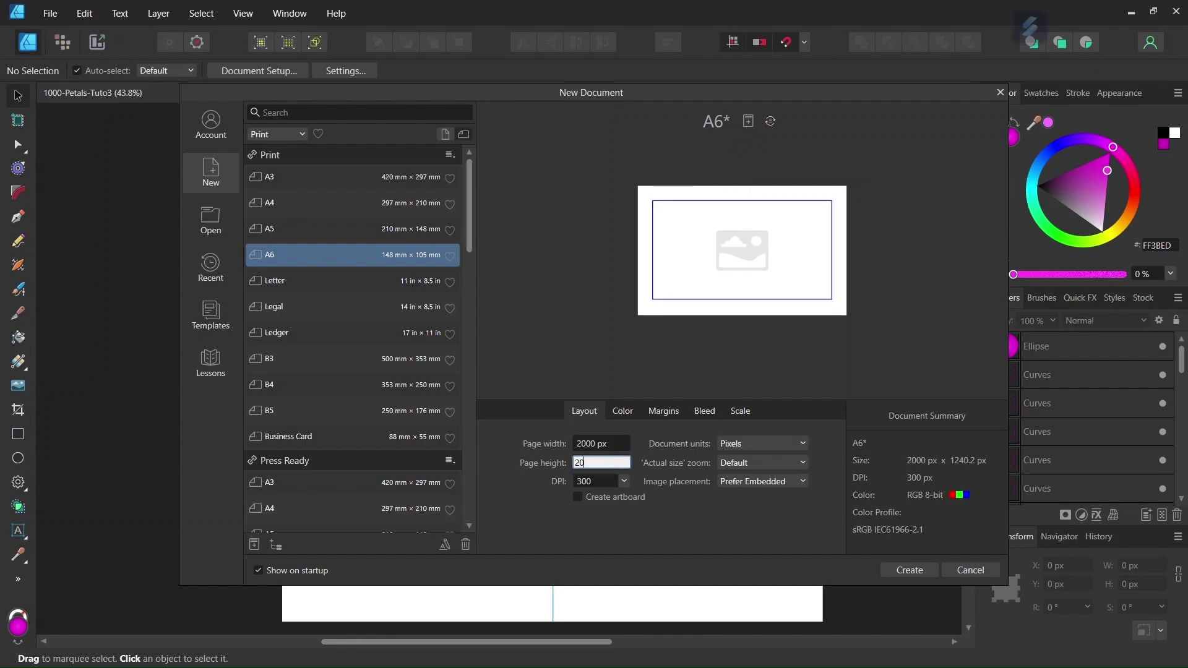
{"action": "left_click", "coordinate": [909, 570]}
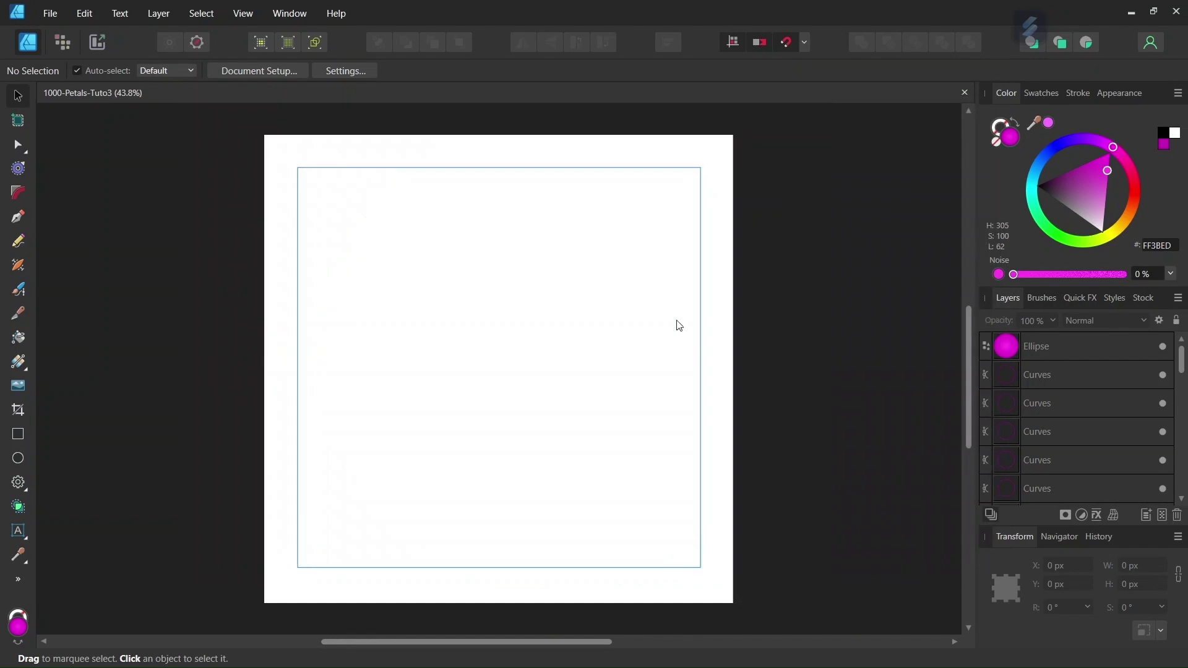
Add horizontal and vertical guides at 1000 px and check the snapping options.
{"action": "left_click", "coordinate": [245, 13]}
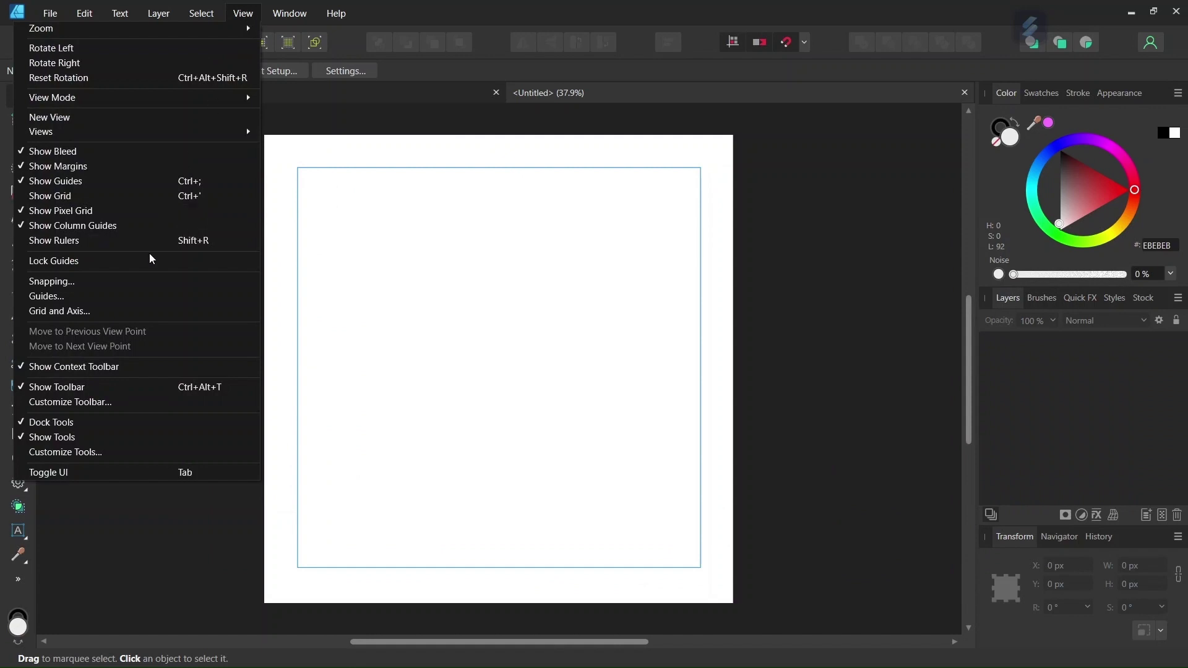
{"action": "left_click", "coordinate": [147, 293]}
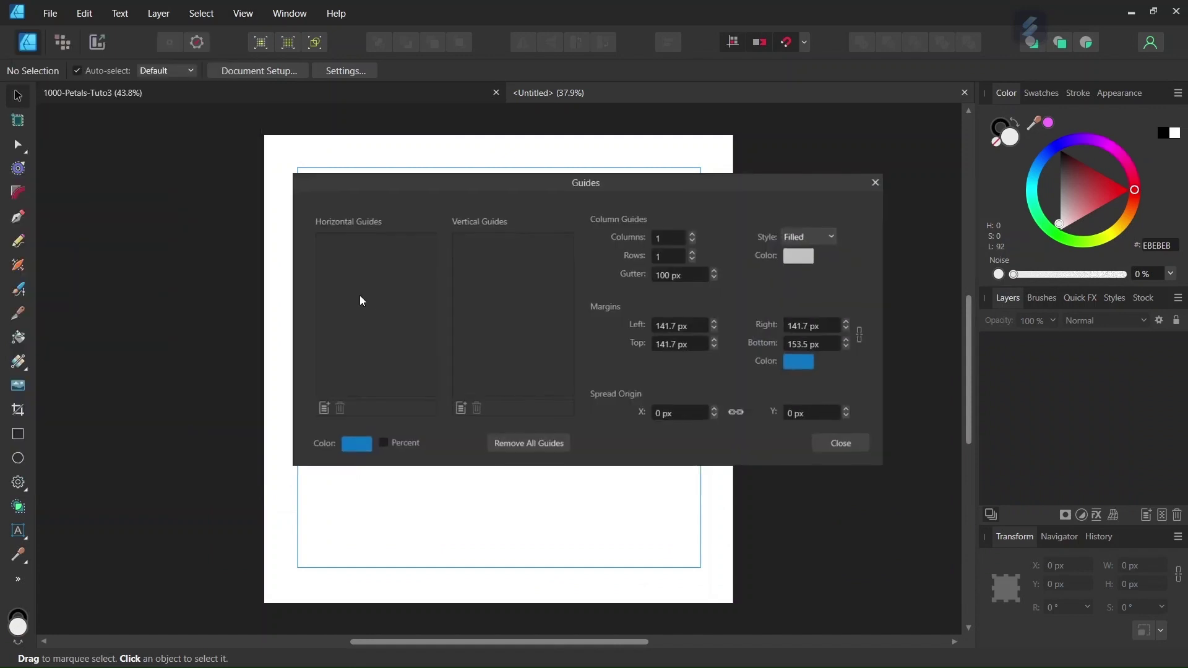
{"action": "left_click", "coordinate": [323, 409]}
{"action": "left_click", "coordinate": [460, 409]}
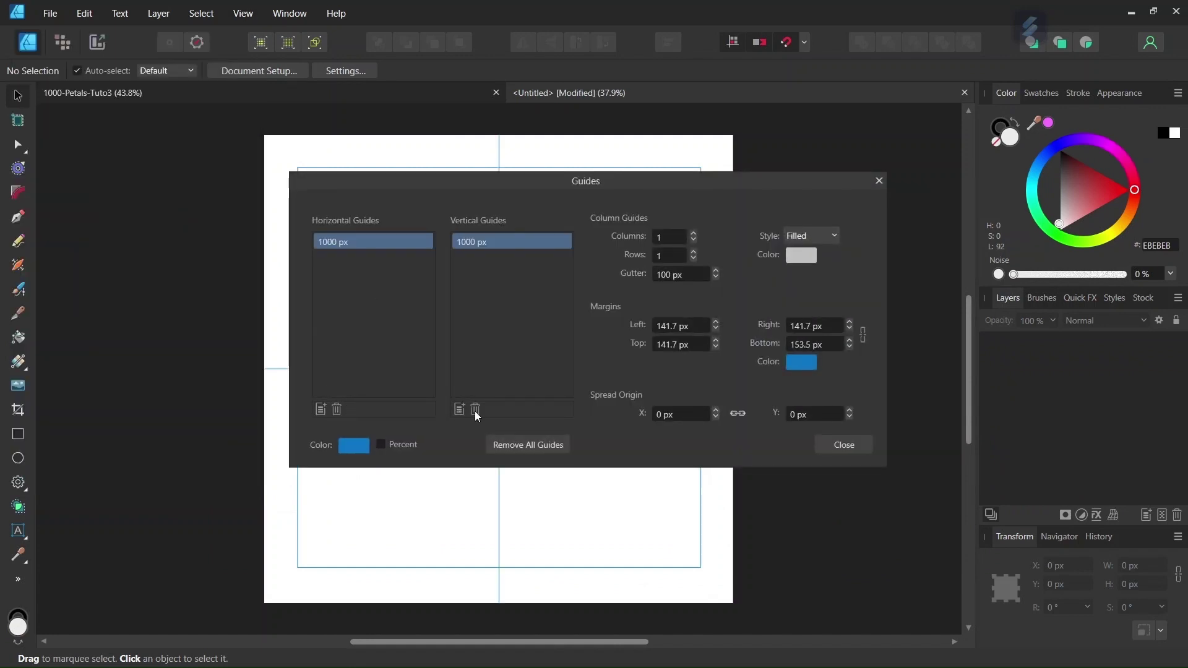
{"action": "left_click", "coordinate": [845, 451]}
{"action": "left_click", "coordinate": [805, 42]}
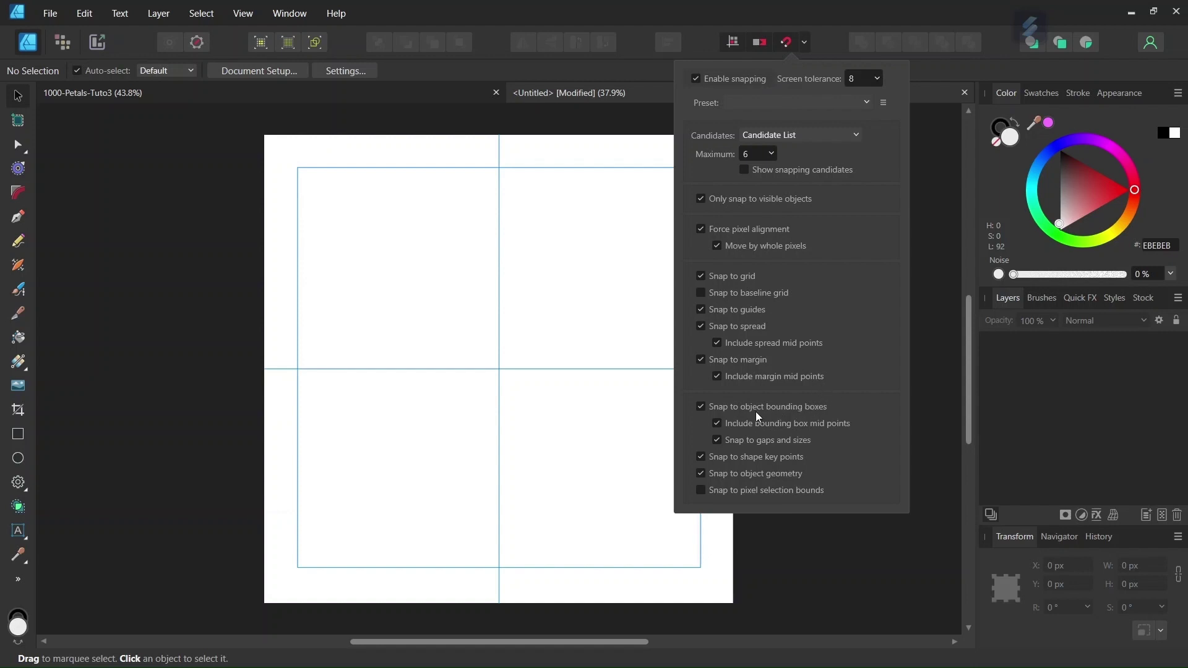
{"action": "left_click", "coordinate": [433, 308]}
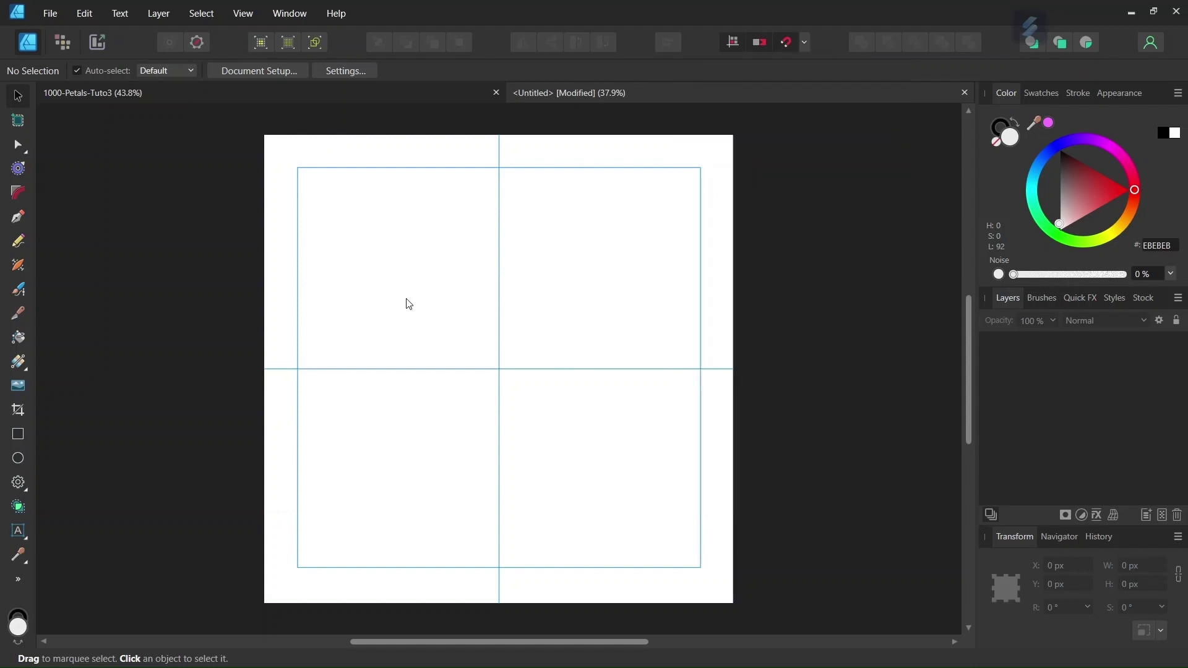
{"action": "left_click", "coordinate": [18, 458]}
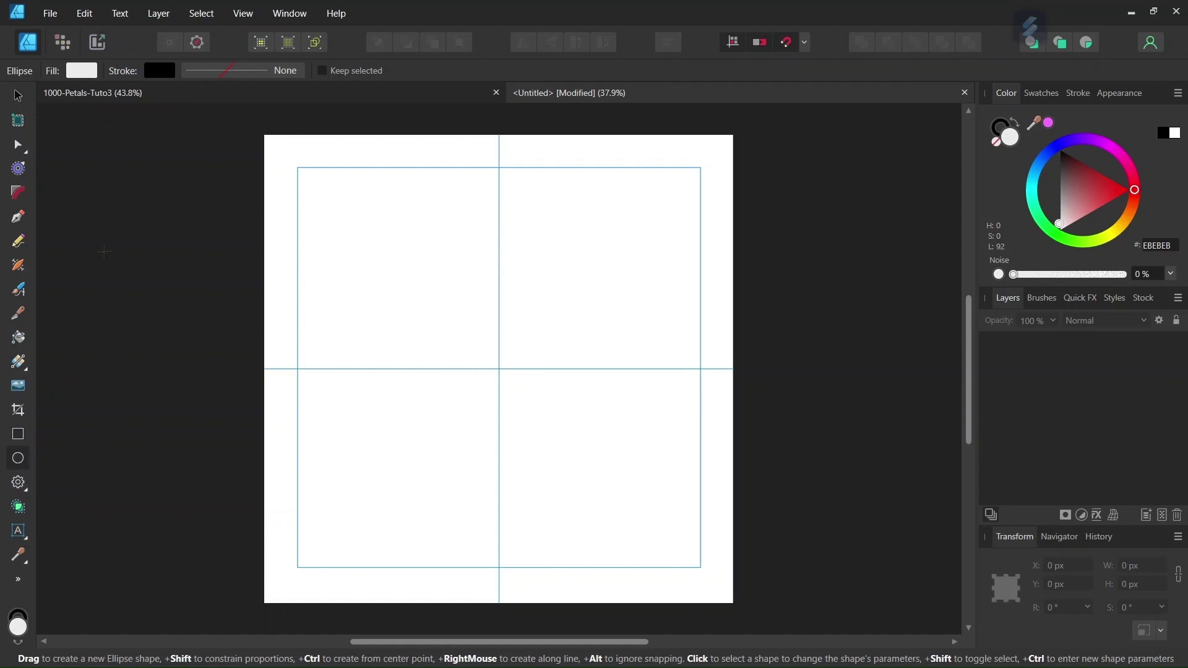
Set fill and stroke to None, then draw a 1692.9 px circle centred on the guide crossing.
{"action": "left_click", "coordinate": [93, 73]}
{"action": "left_click", "coordinate": [247, 98]}
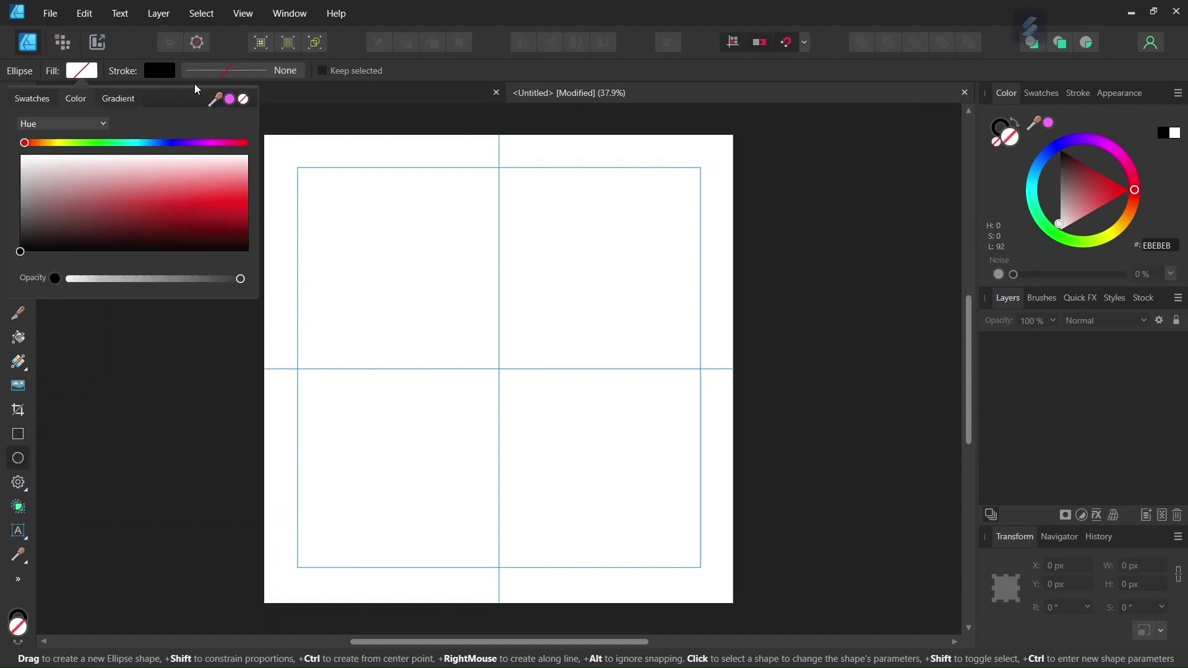
{"action": "left_click", "coordinate": [166, 72]}
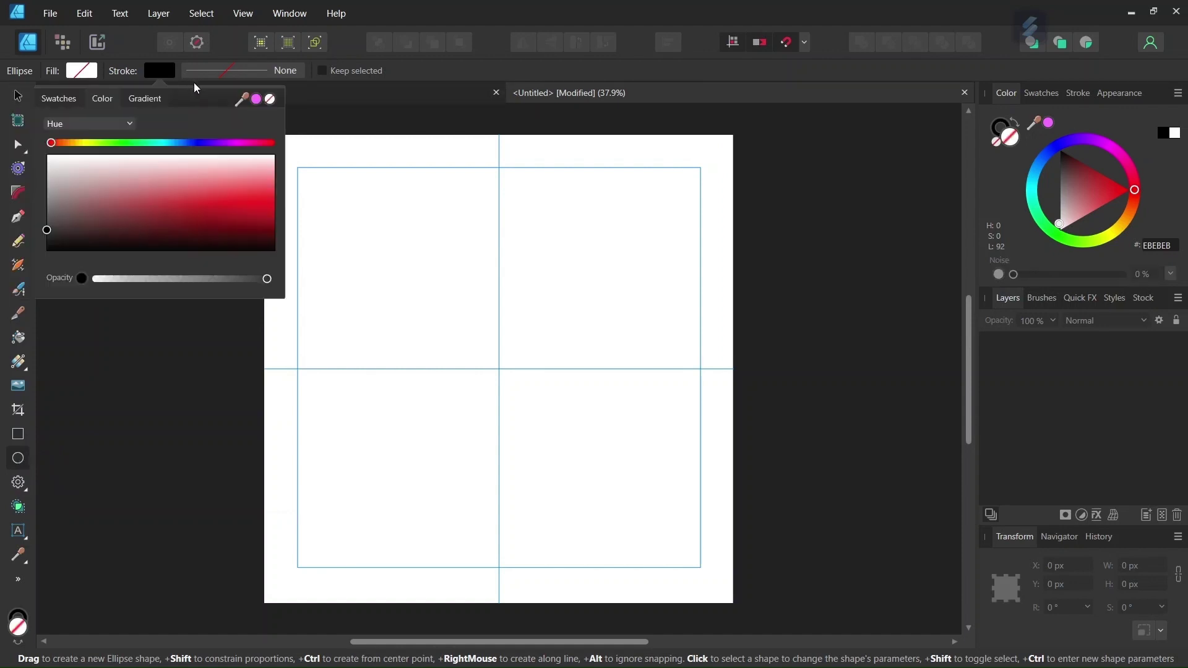
{"action": "left_click", "coordinate": [270, 100]}
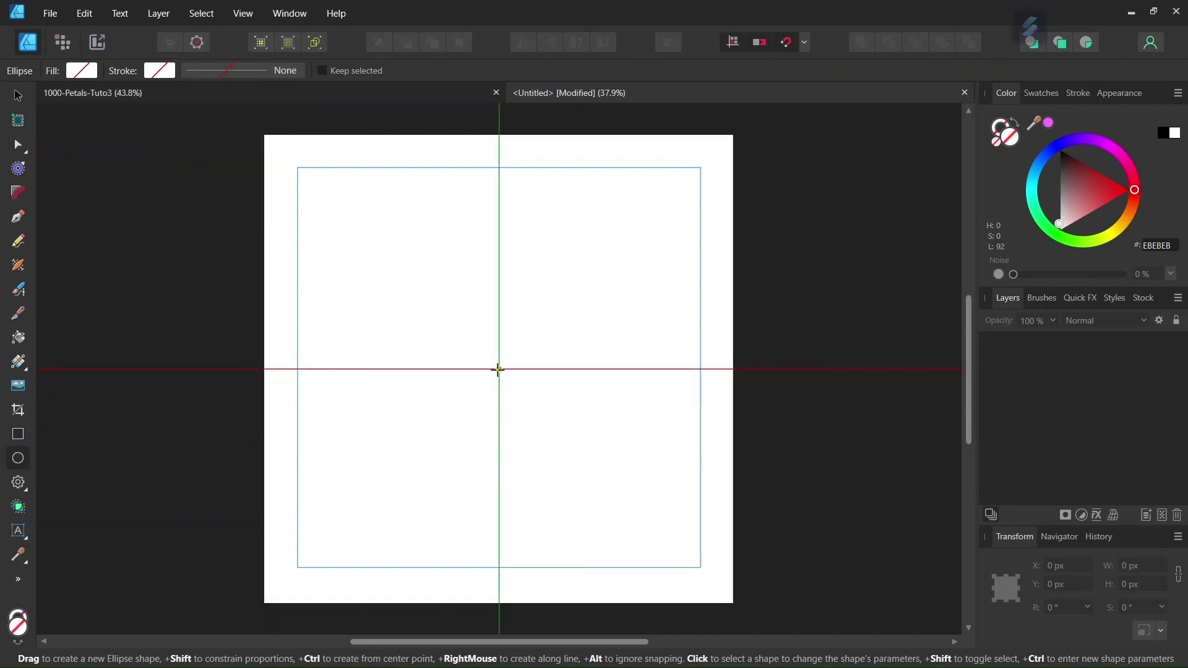
{"action": "left_click_drag", "start_coordinate": [495, 370], "coordinate": [300, 563]}
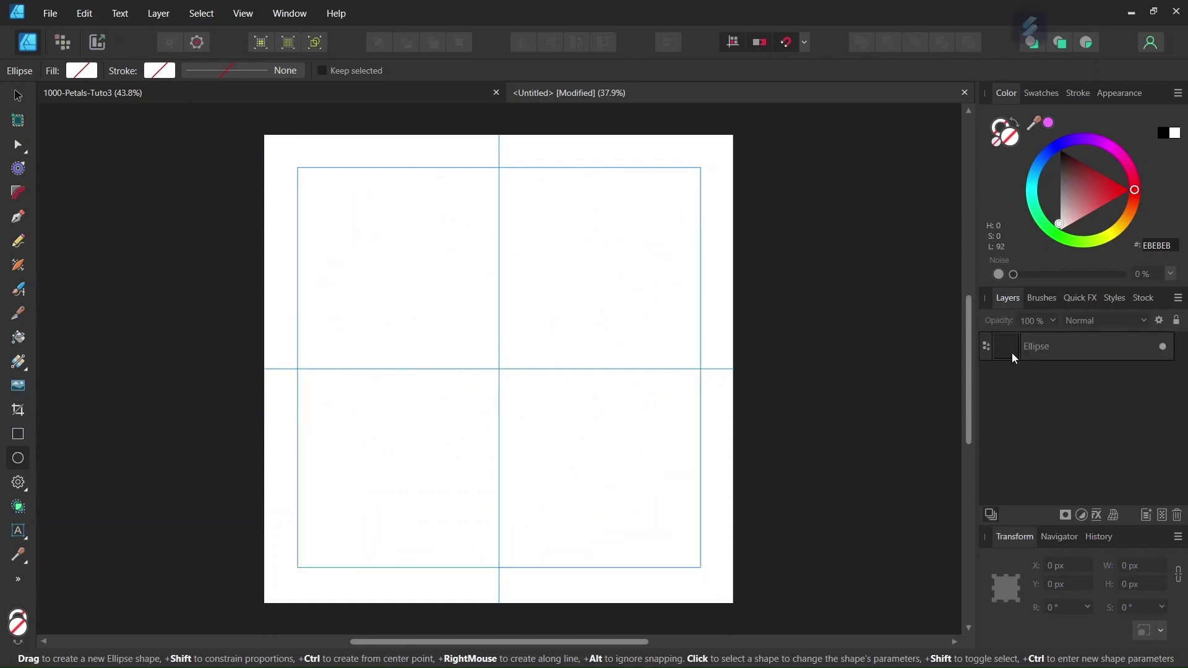
{"action": "left_click", "coordinate": [1051, 358]}
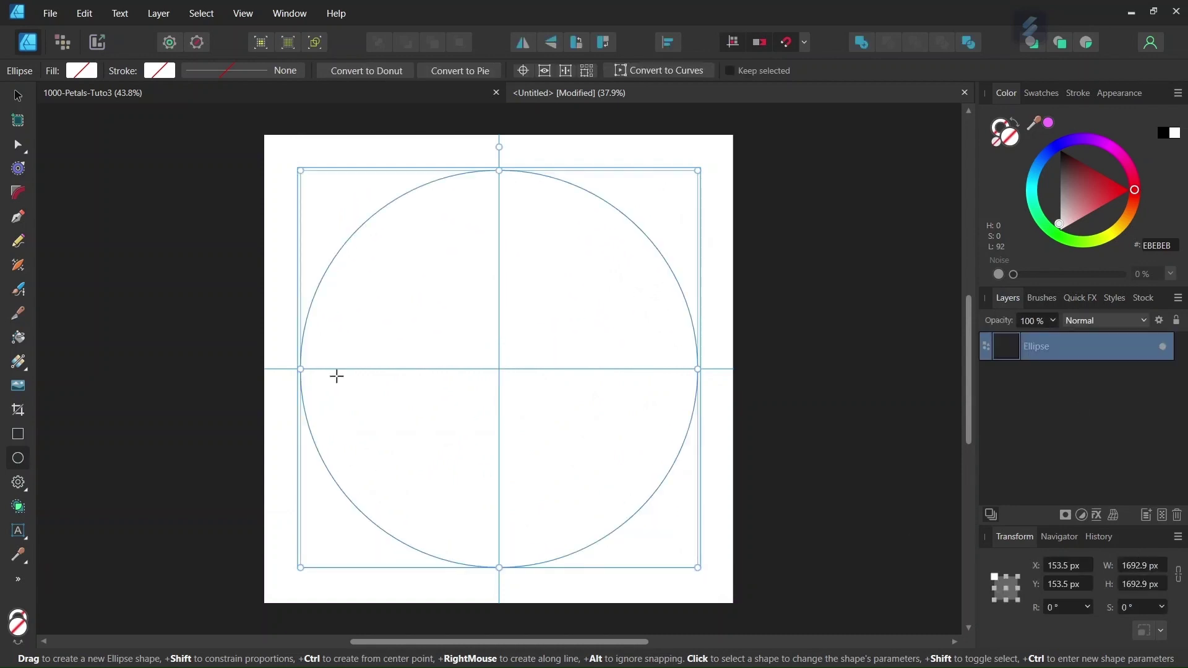
Draw a 12-tooth cog from the page centre out to the circle's size, then select the Cog layer.
{"action": "left_click", "coordinate": [18, 482]}
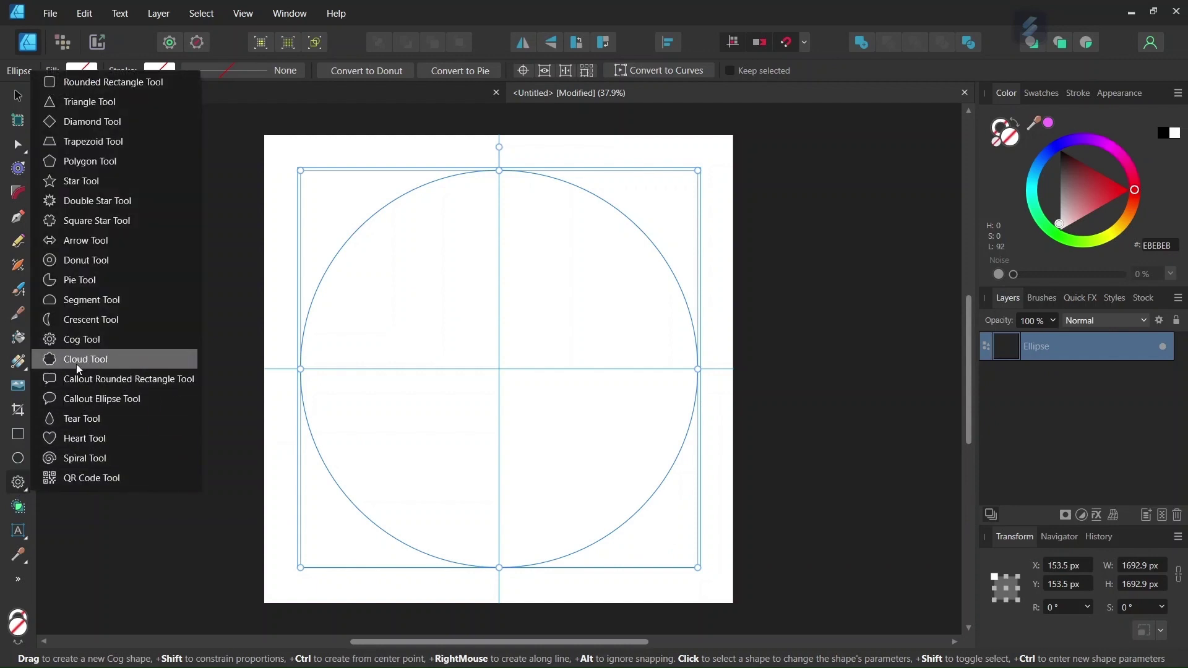
{"action": "left_click", "coordinate": [81, 339]}
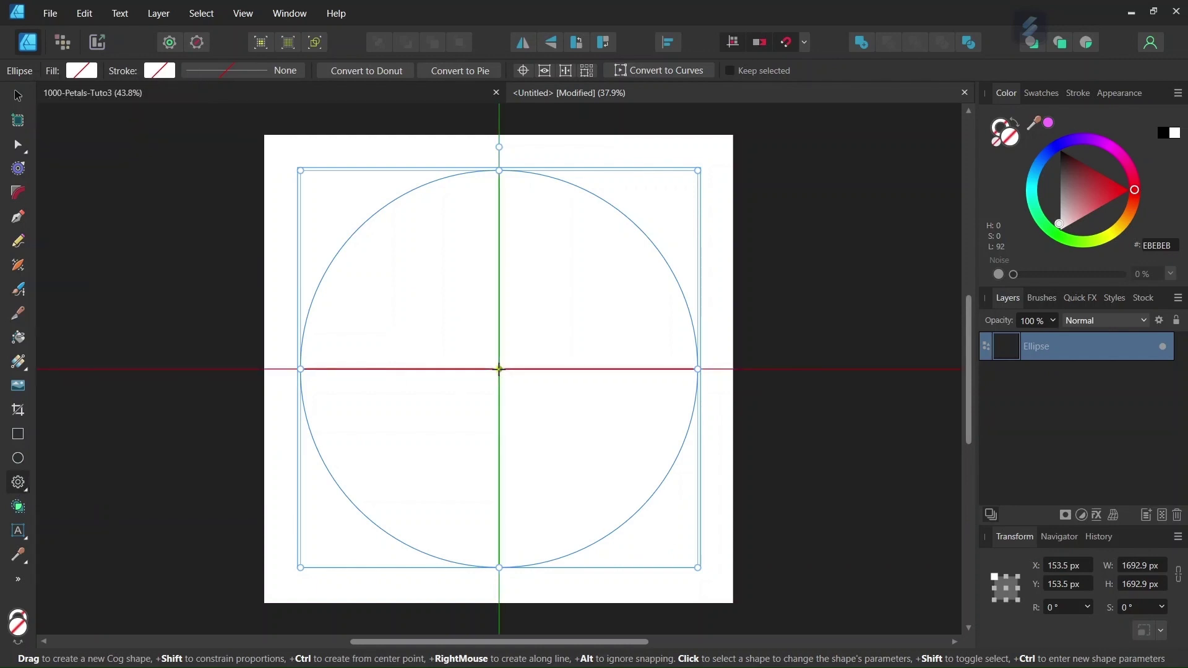
{"action": "left_click_drag", "start_coordinate": [499, 370], "coordinate": [499, 370]}
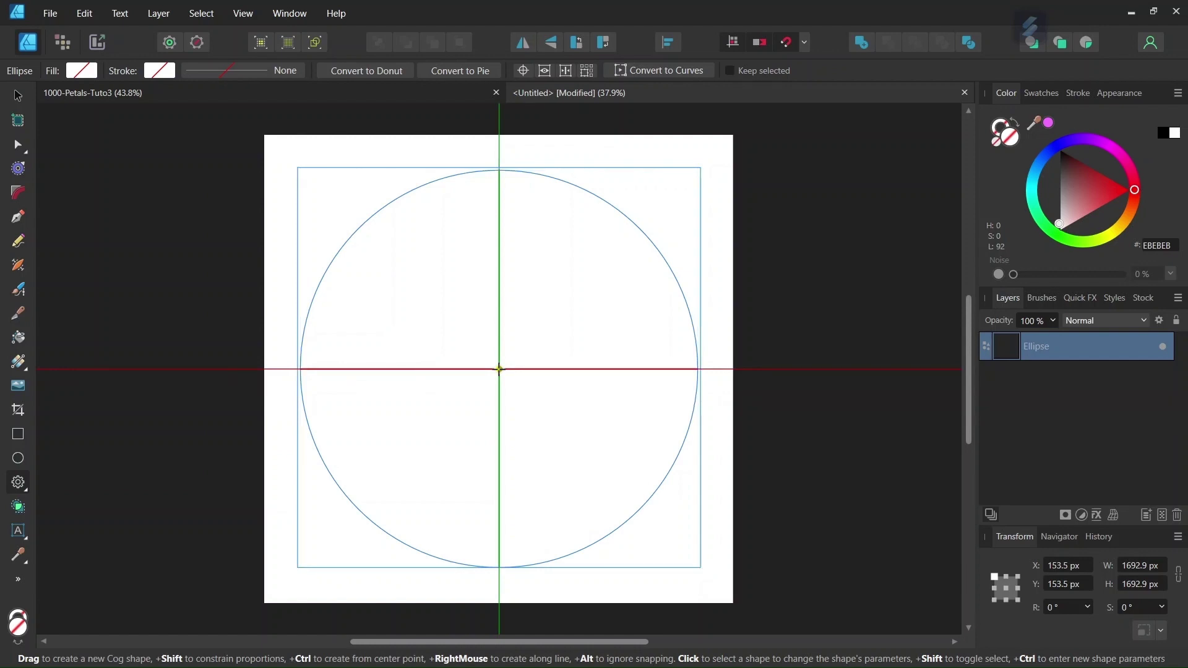
{"action": "left_click_drag", "start_coordinate": [499, 370], "coordinate": [284, 541]}
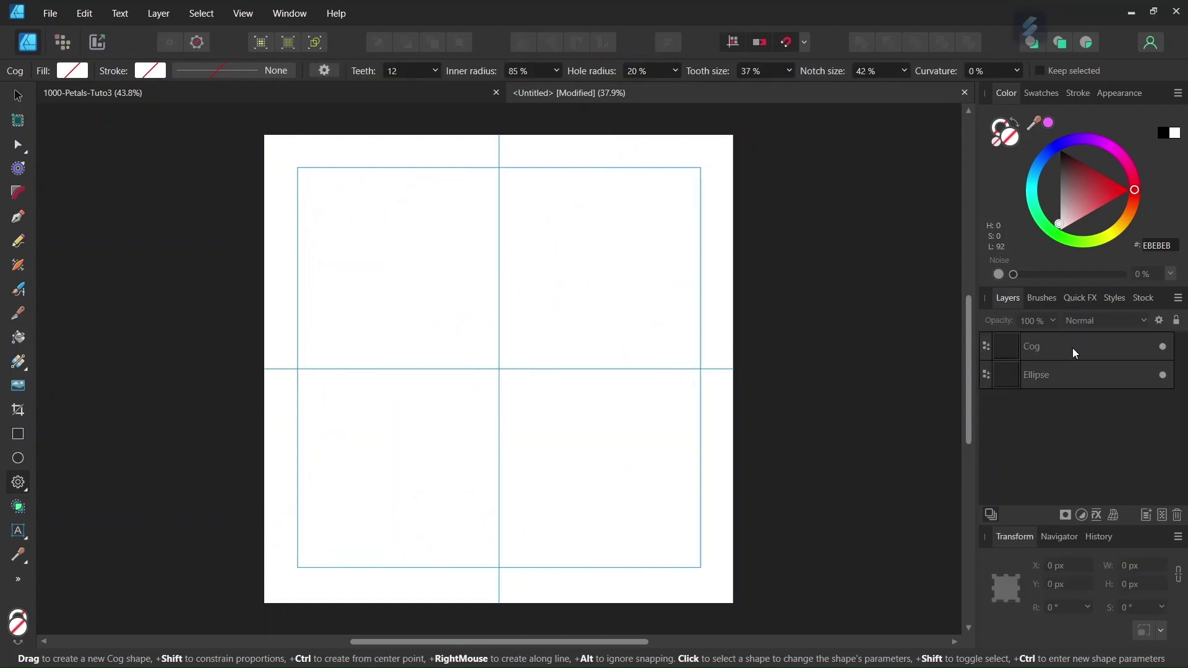
{"action": "left_click", "coordinate": [1075, 348]}
{"action": "left_click", "coordinate": [1062, 380], "text": "shift"}
{"action": "scroll", "coordinate": [718, 366], "scroll_direction": "up", "scroll_amount": 5}
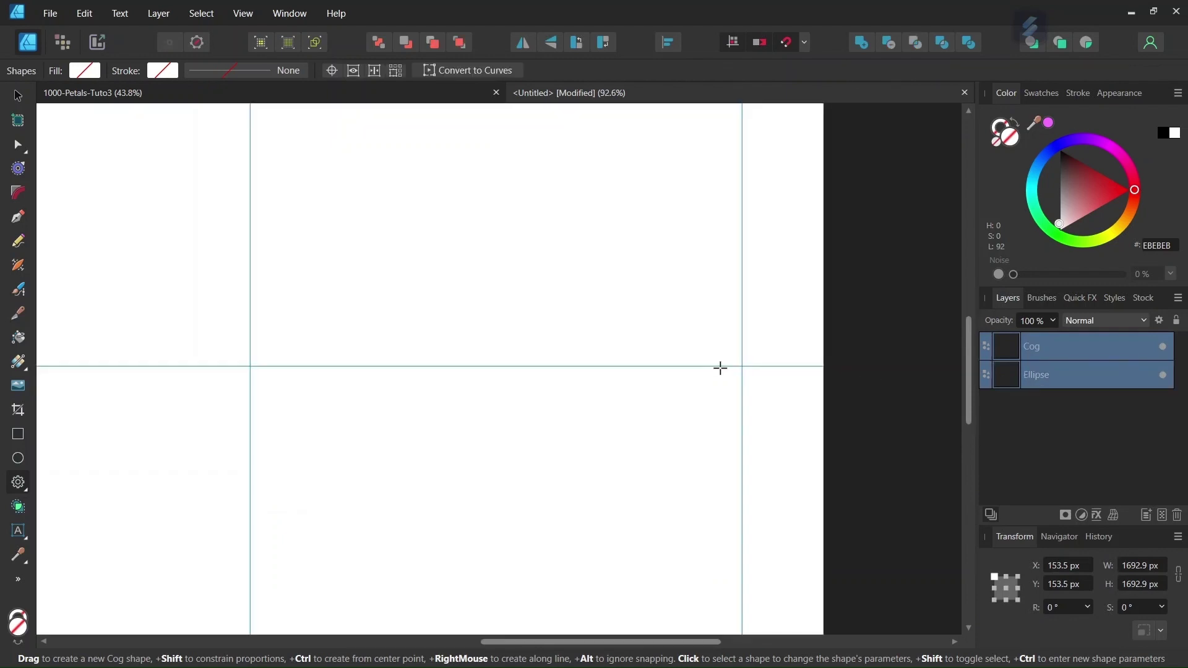
{"action": "scroll", "coordinate": [735, 365], "scroll_direction": "down", "scroll_amount": 5}
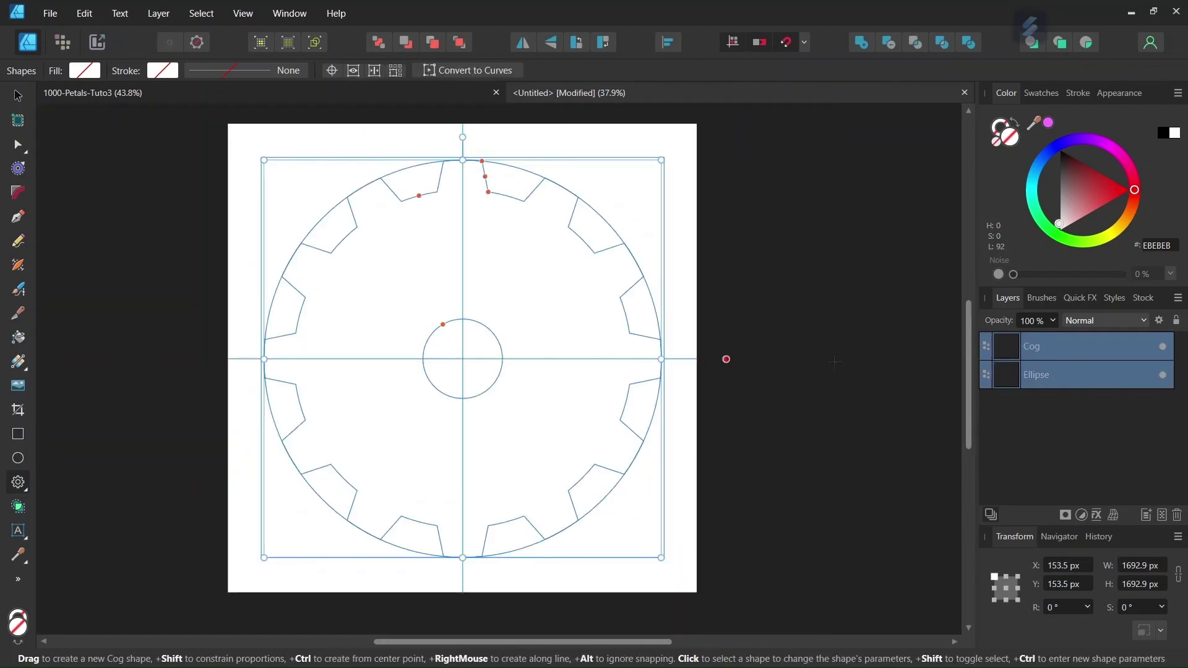
{"action": "left_click", "coordinate": [1050, 349]}
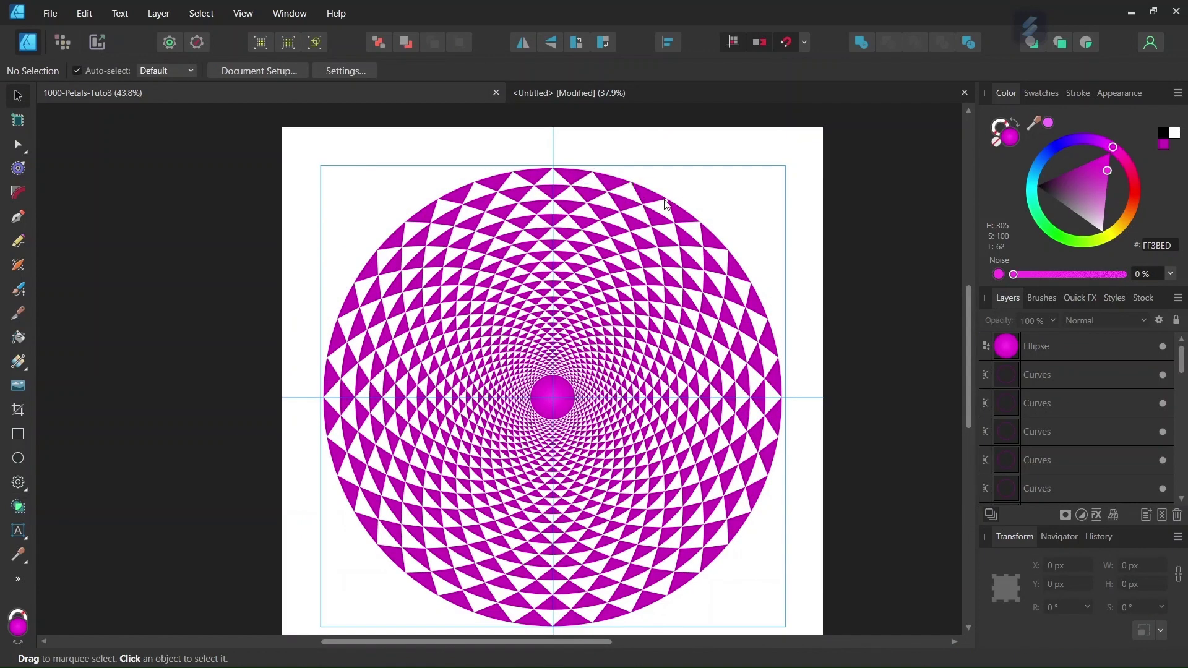
Give the cog 36 teeth and a 93% inner radius.
{"action": "left_click", "coordinate": [585, 95]}
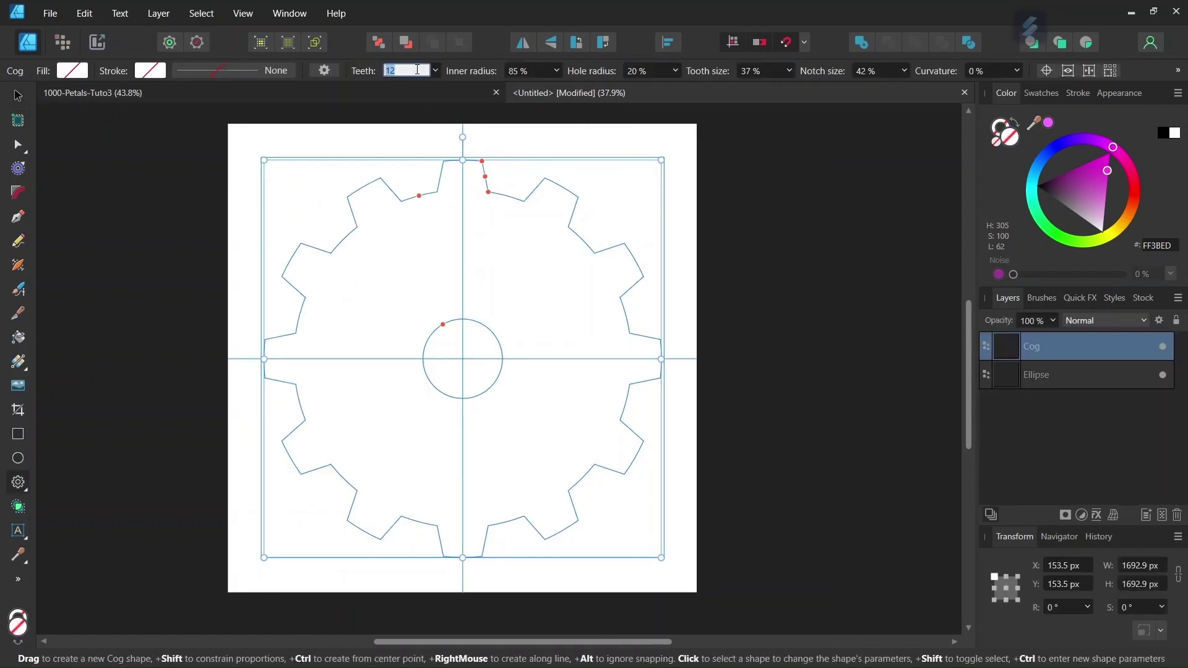
{"action": "type", "text": "36"}
{"action": "key", "text": "Tab"}
{"action": "scroll", "coordinate": [513, 135], "scroll_direction": "up", "scroll_amount": 3}
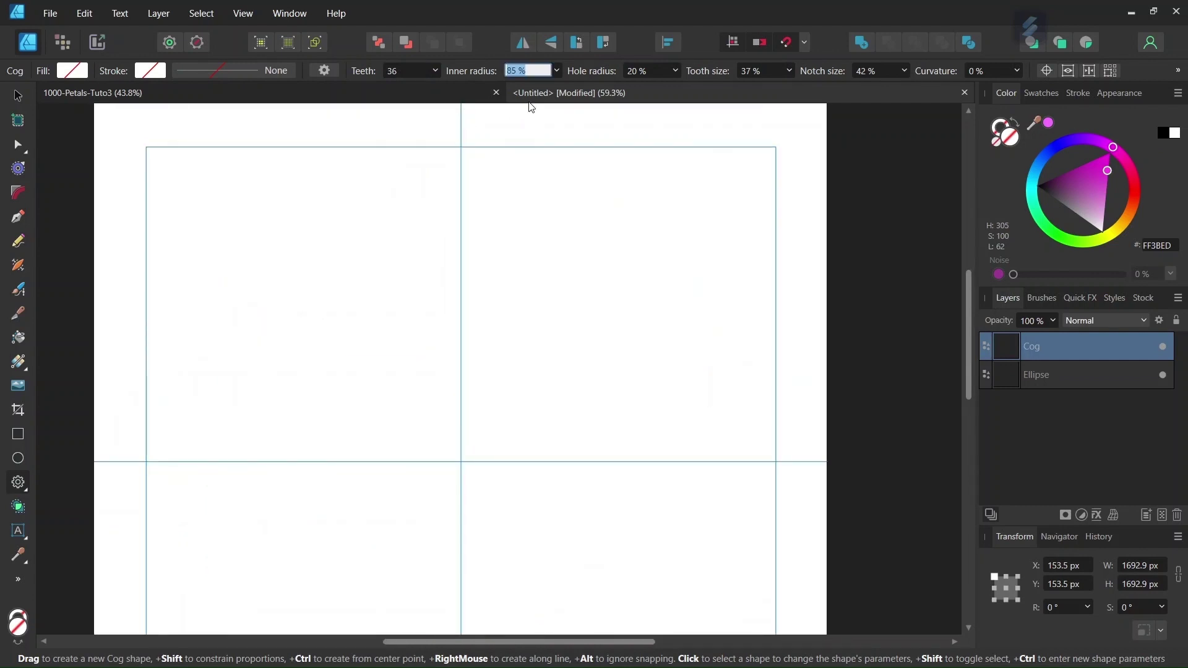
{"action": "left_click", "coordinate": [558, 71]}
{"action": "left_click_drag", "start_coordinate": [559, 89], "coordinate": [570, 88]}
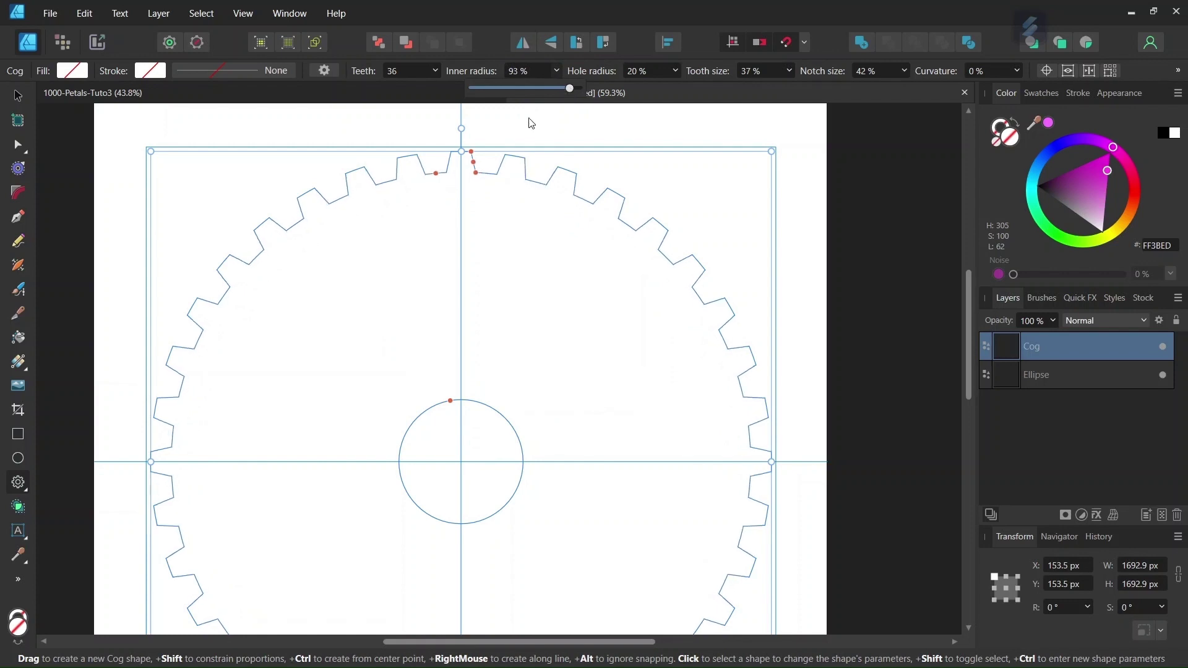
Set hole radius, tooth size and notch size to 0%, then select Ellipse along with Cog.
{"action": "left_click", "coordinate": [677, 72]}
{"action": "left_click_drag", "start_coordinate": [676, 90], "coordinate": [667, 94]}
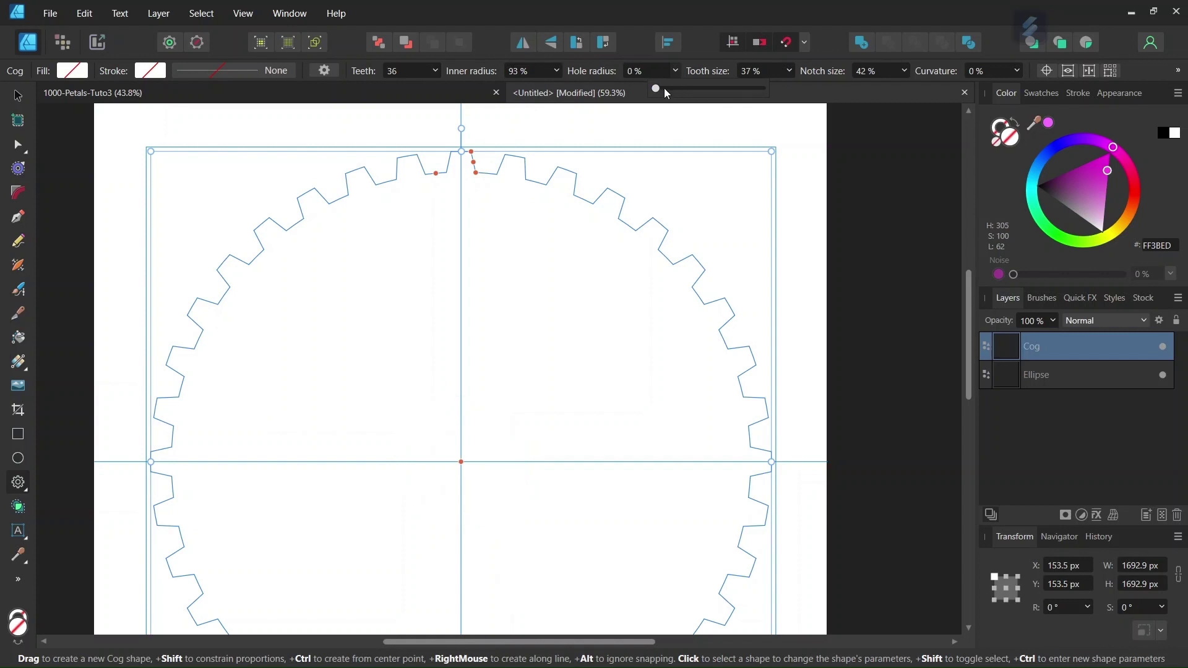
{"action": "left_click", "coordinate": [790, 70]}
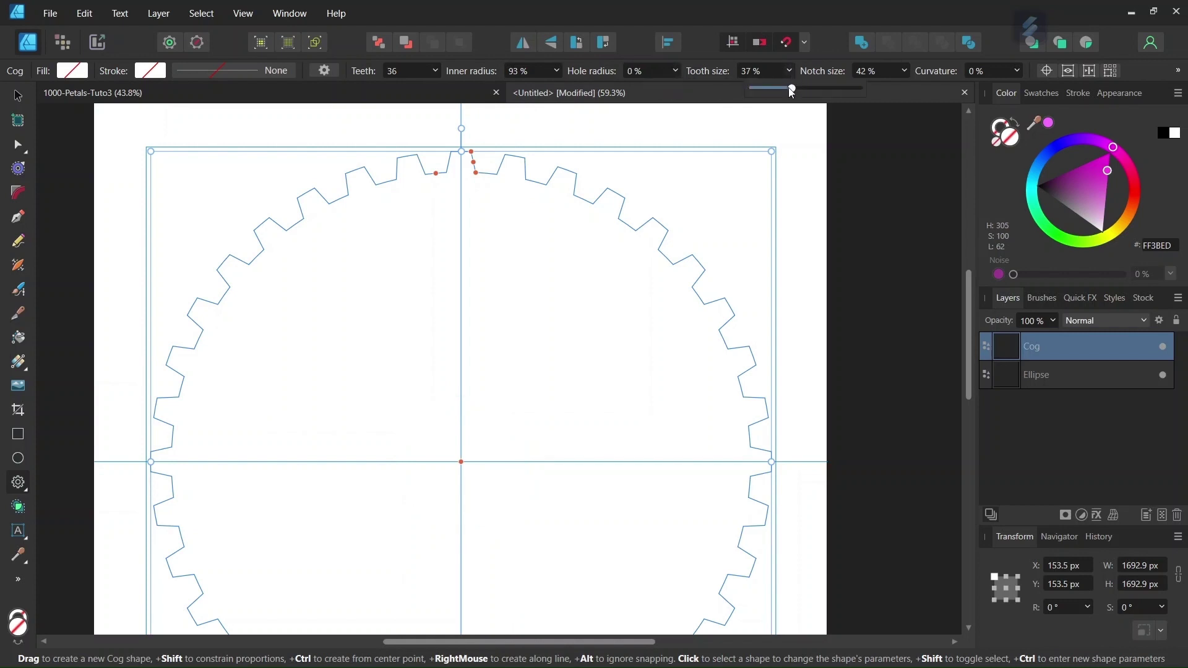
{"action": "left_click_drag", "start_coordinate": [792, 90], "coordinate": [751, 90]}
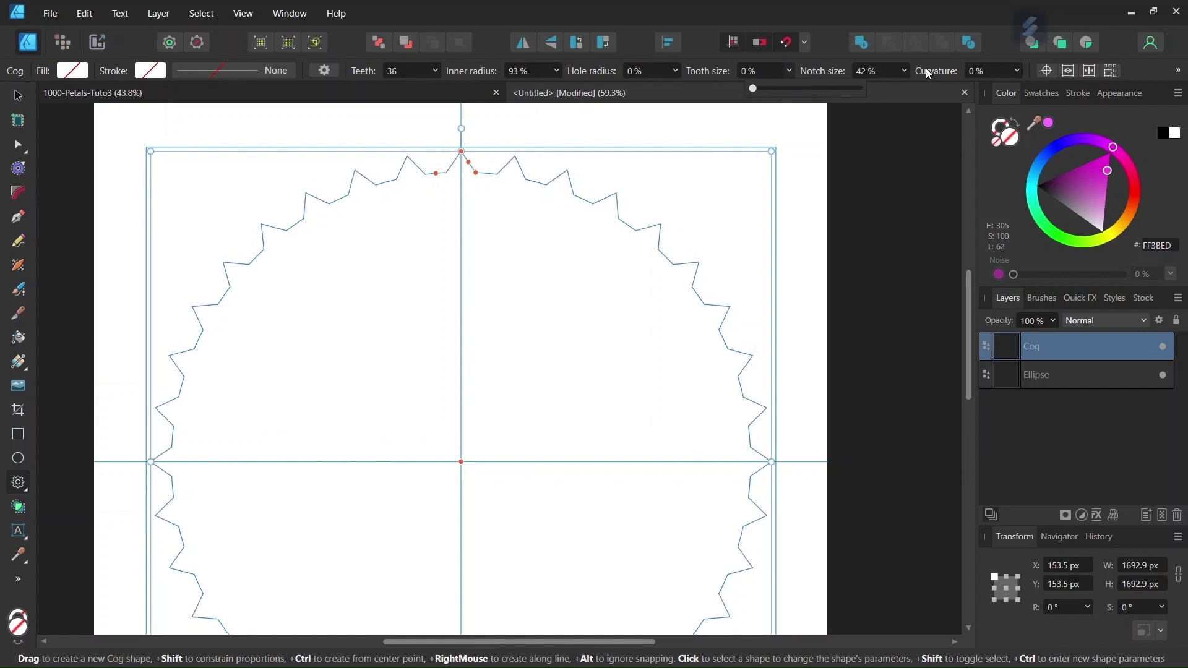
{"action": "left_click", "coordinate": [907, 72]}
{"action": "left_click", "coordinate": [905, 70]}
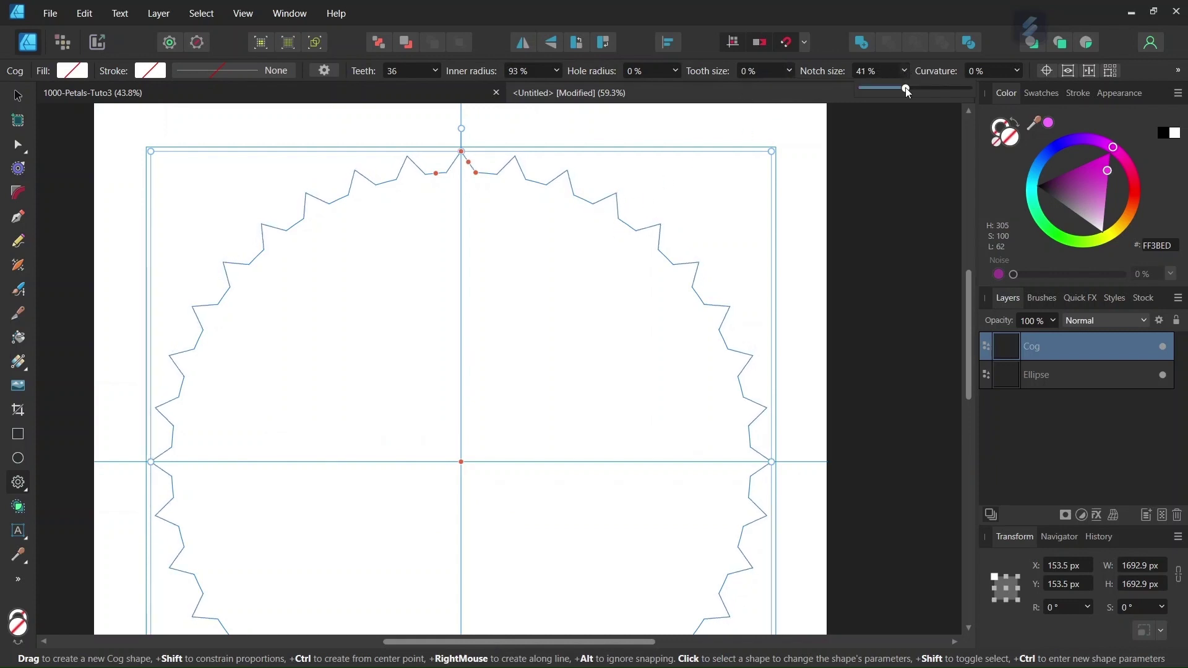
{"action": "left_click_drag", "start_coordinate": [907, 91], "coordinate": [849, 93]}
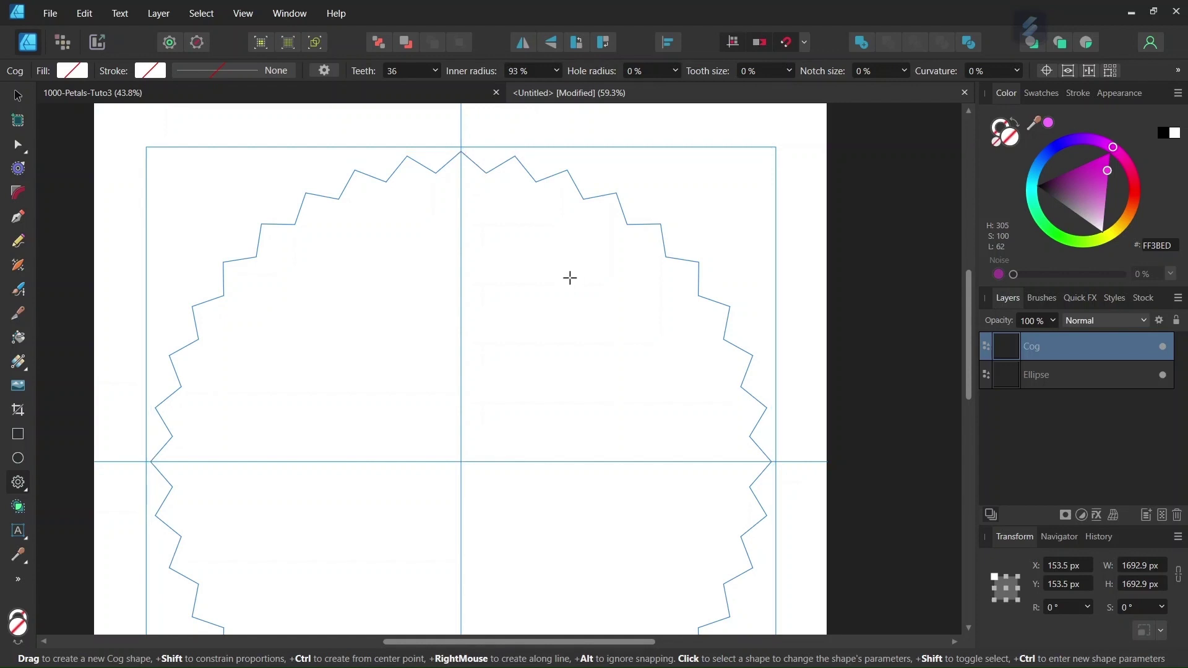
{"action": "scroll", "coordinate": [567, 276], "scroll_direction": "down", "scroll_amount": 1}
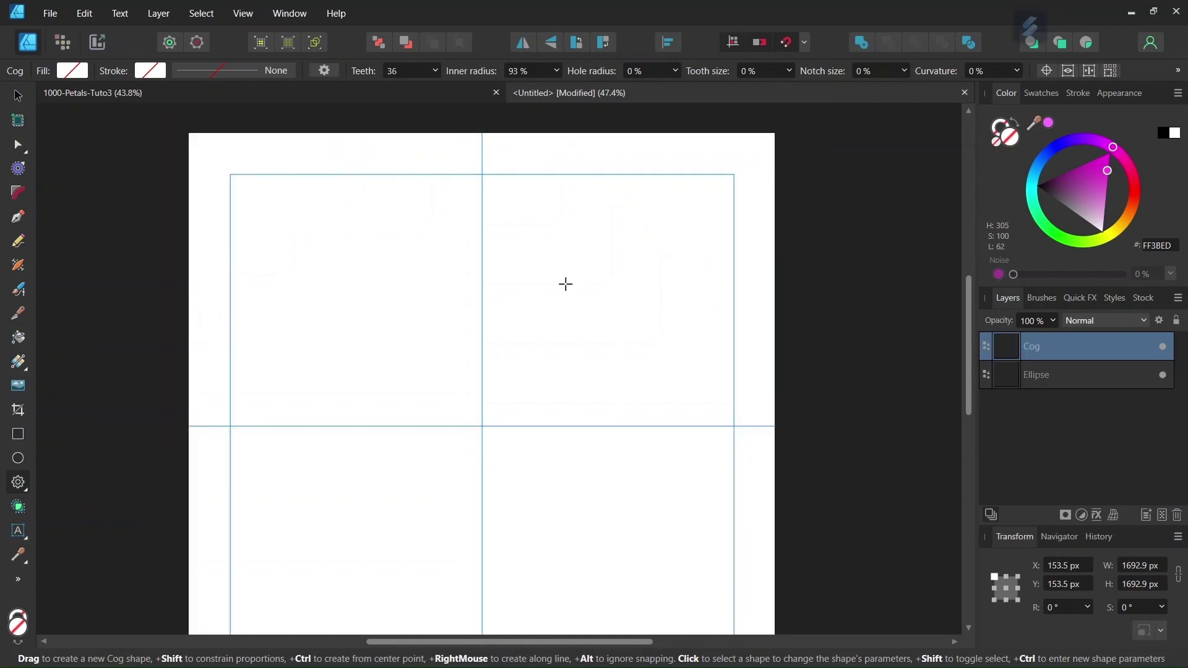
{"action": "left_click", "coordinate": [1050, 382], "text": "shift"}
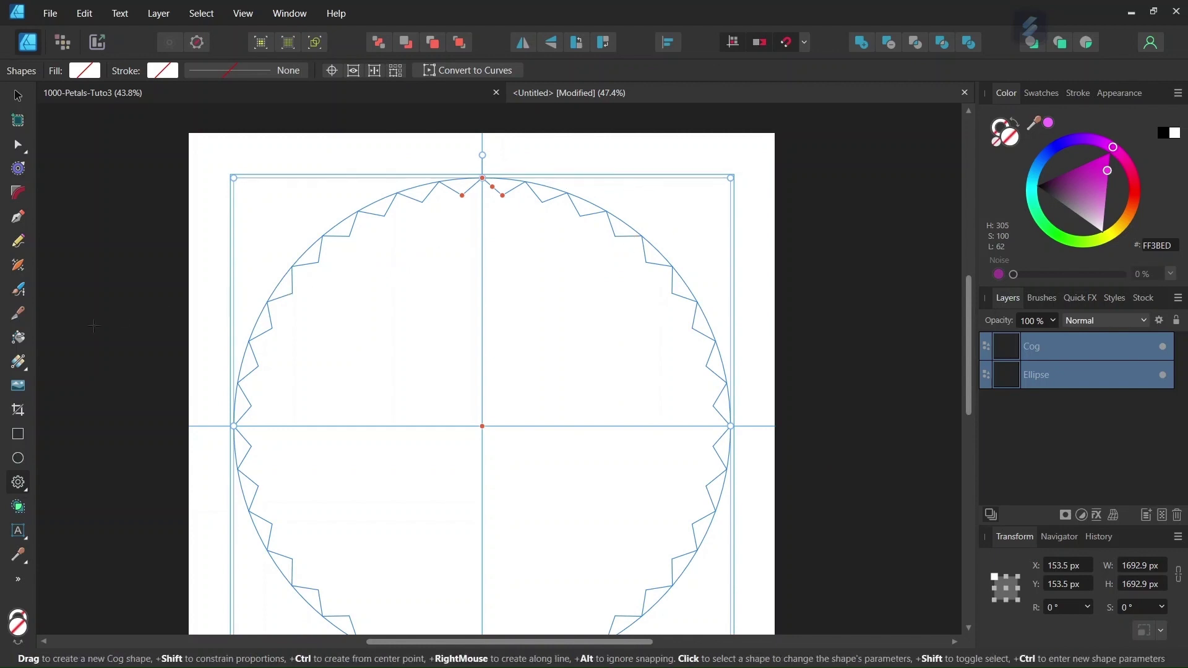
Choose the Vector Flood Fill tool with a magenta colour.
{"action": "left_click", "coordinate": [20, 339]}
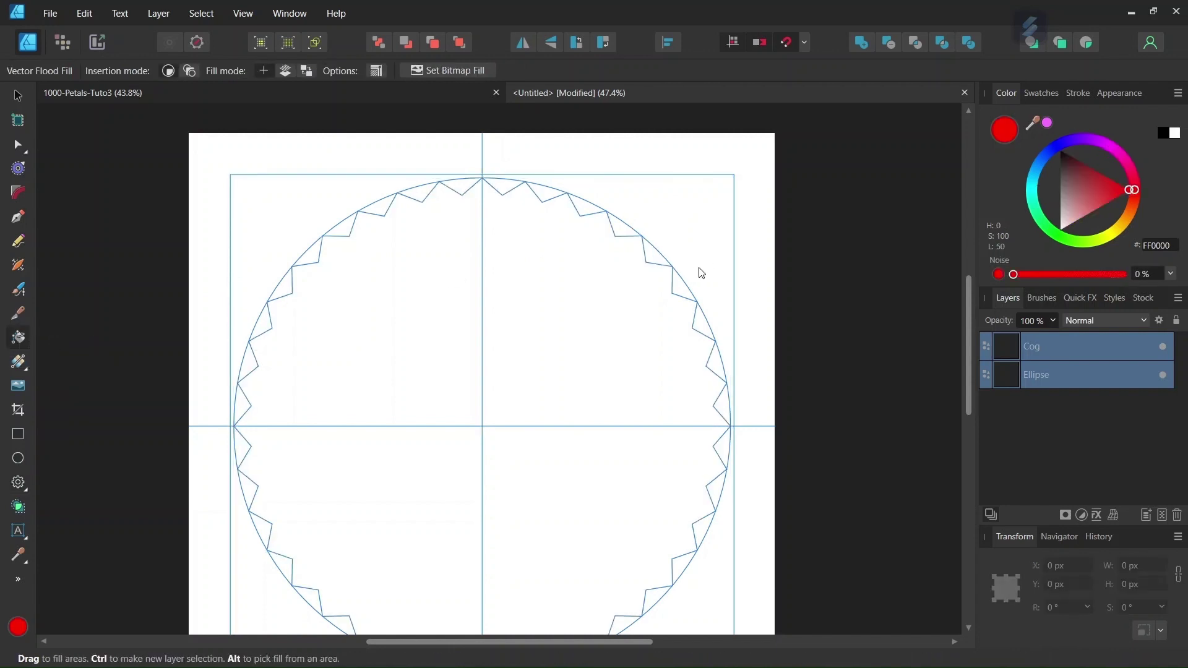
{"action": "left_click", "coordinate": [1106, 146]}
{"action": "left_click_drag", "start_coordinate": [1109, 175], "coordinate": [1094, 180]}
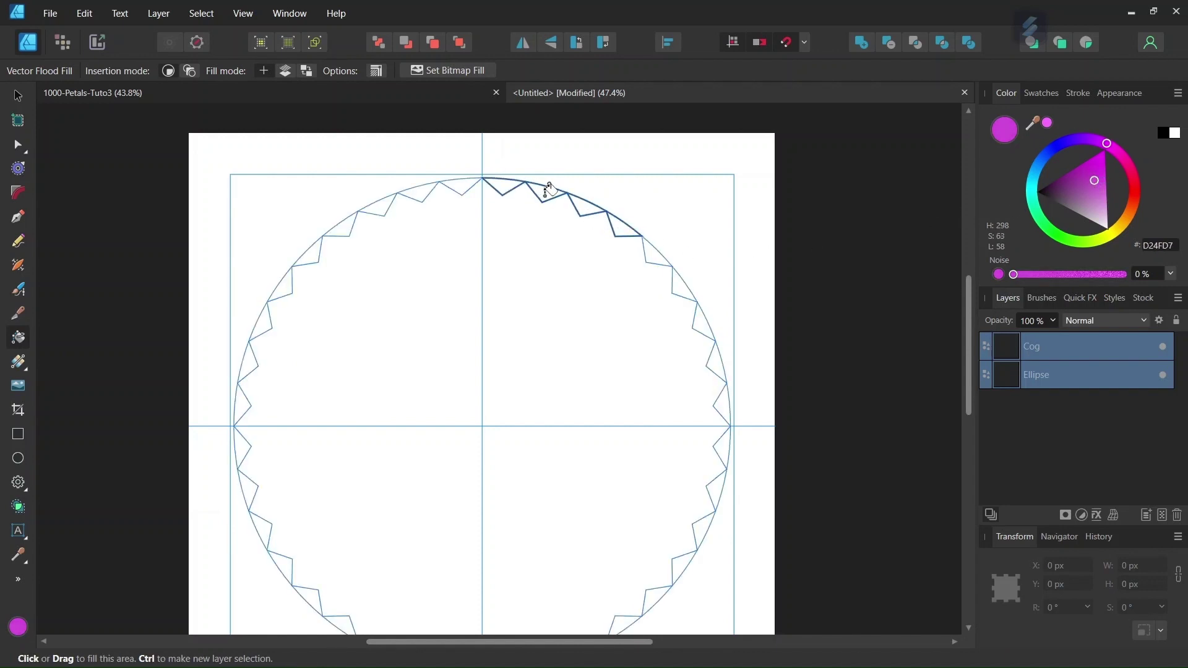
Fill the upper-right, lower-right, bottom and upper-left gaps around the ring with magenta.
{"action": "left_click_drag", "start_coordinate": [548, 189], "coordinate": [618, 213]}
{"action": "mouse_move", "coordinate": [658, 247]}
{"action": "left_mouse_down"}
{"action": "mouse_move", "coordinate": [688, 283]}
{"action": "mouse_move", "coordinate": [724, 402]}
{"action": "mouse_move", "coordinate": [684, 572]}
{"action": "left_mouse_up"}
{"action": "scroll", "coordinate": [700, 478], "scroll_direction": "down", "scroll_amount": 3}
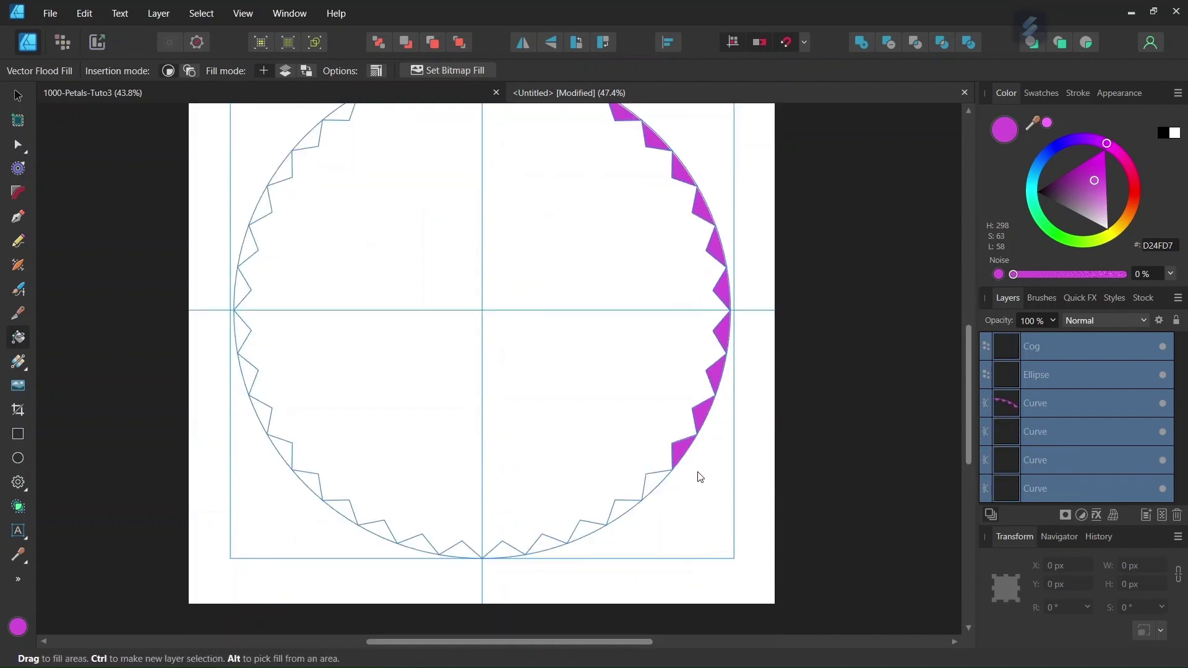
{"action": "left_click", "coordinate": [623, 502]}
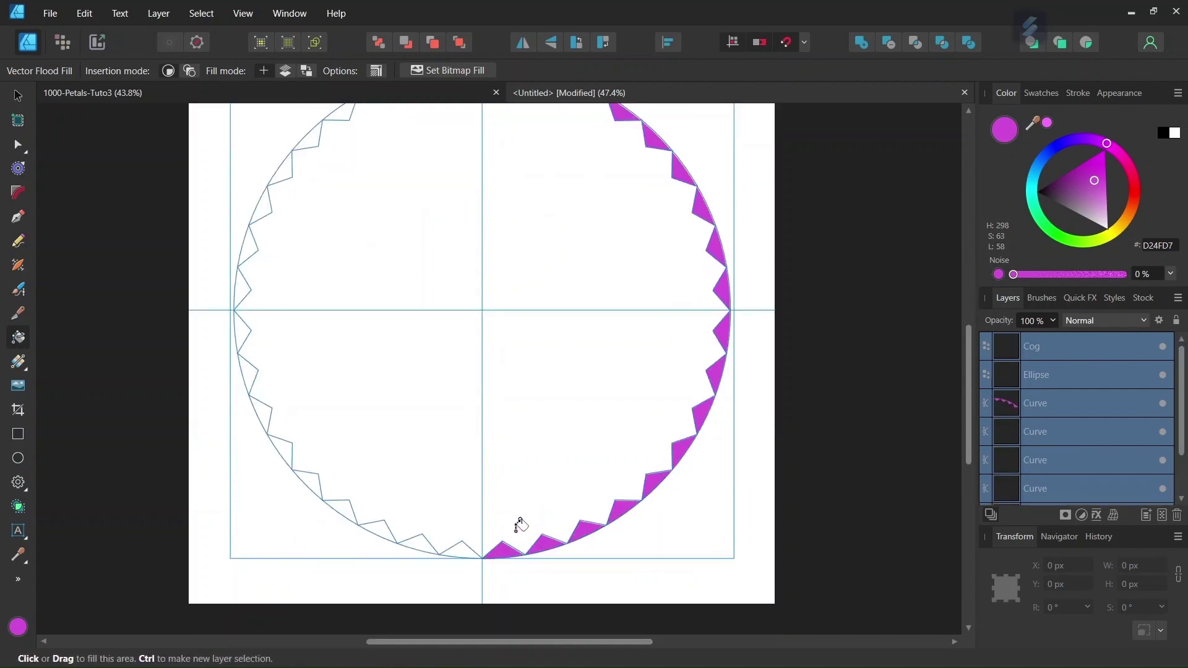
{"action": "mouse_move", "coordinate": [520, 525]}
{"action": "left_mouse_down"}
{"action": "mouse_move", "coordinate": [478, 544]}
{"action": "mouse_move", "coordinate": [424, 530]}
{"action": "mouse_move", "coordinate": [323, 485]}
{"action": "mouse_move", "coordinate": [262, 433]}
{"action": "mouse_move", "coordinate": [249, 278]}
{"action": "left_mouse_up"}
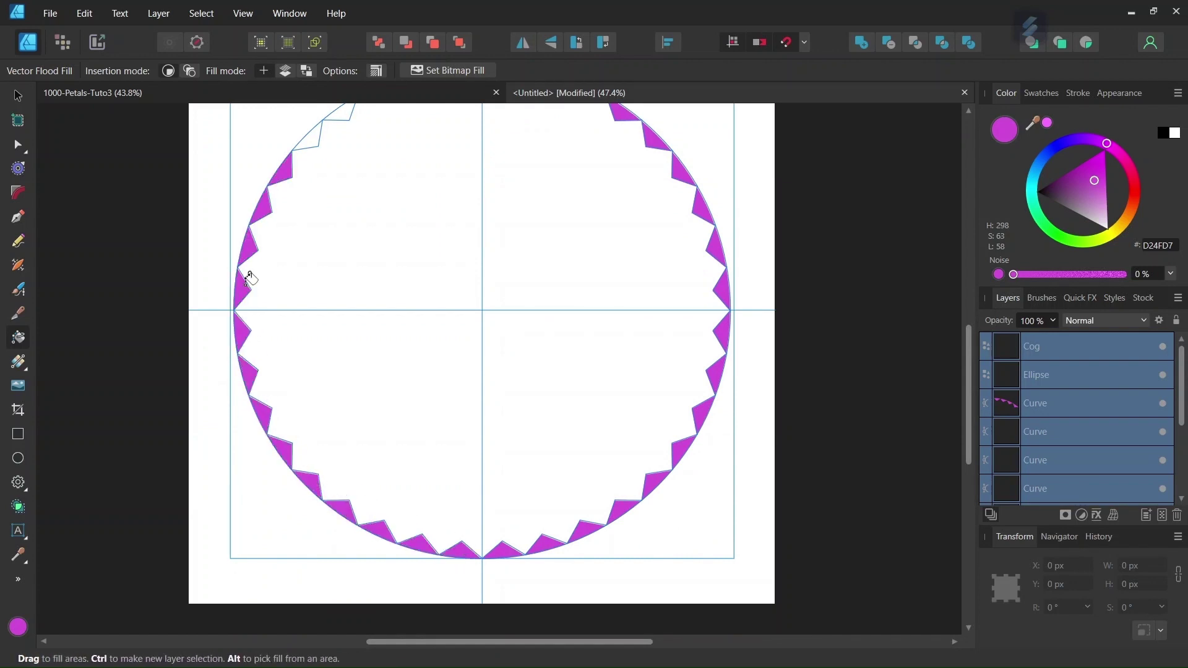
{"action": "scroll", "coordinate": [250, 279], "scroll_direction": "up", "scroll_amount": 3}
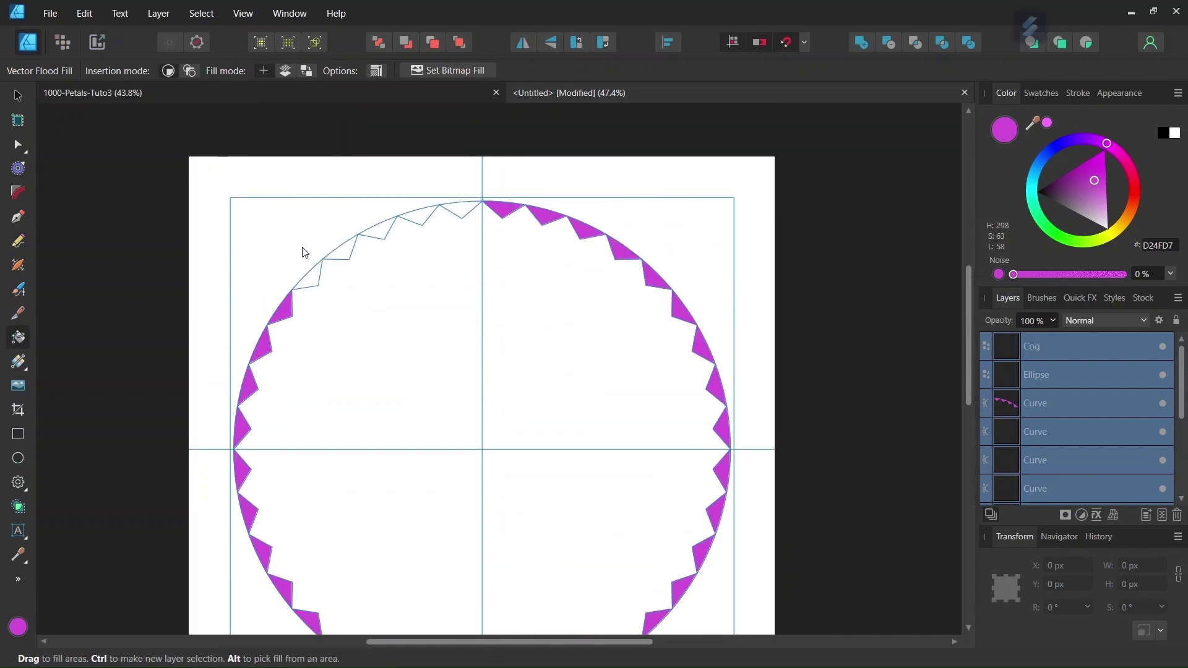
{"action": "left_click", "coordinate": [343, 247]}
{"action": "scroll", "coordinate": [512, 295], "scroll_direction": "down", "scroll_amount": 2}
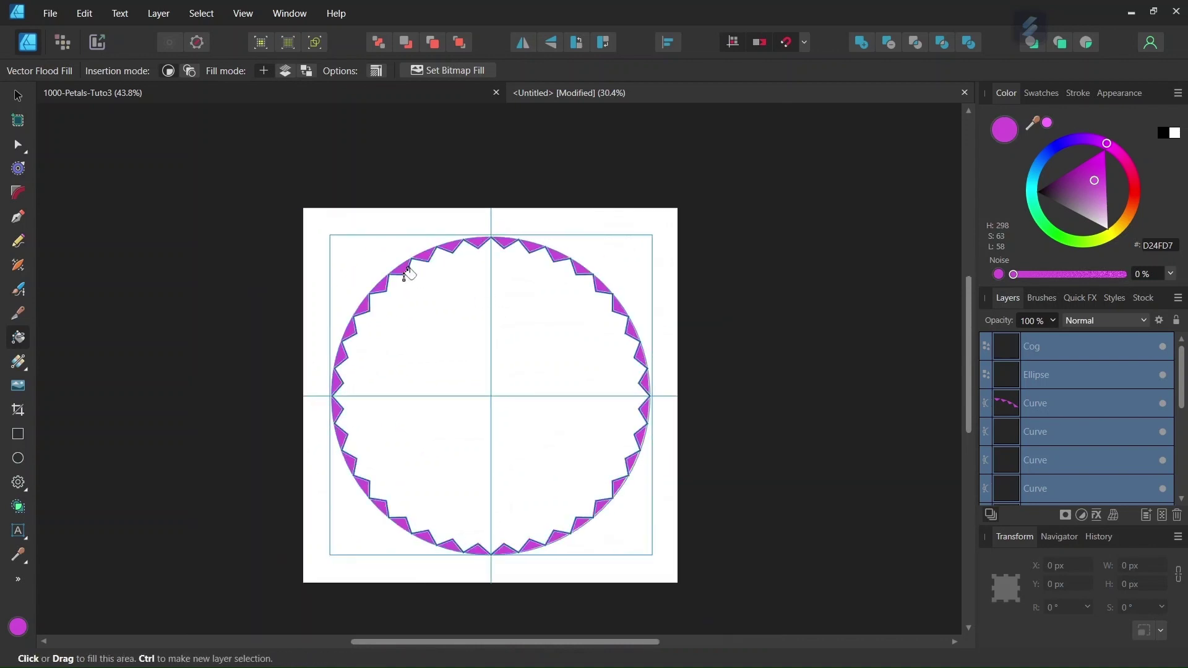
{"action": "left_click", "coordinate": [26, 97]}
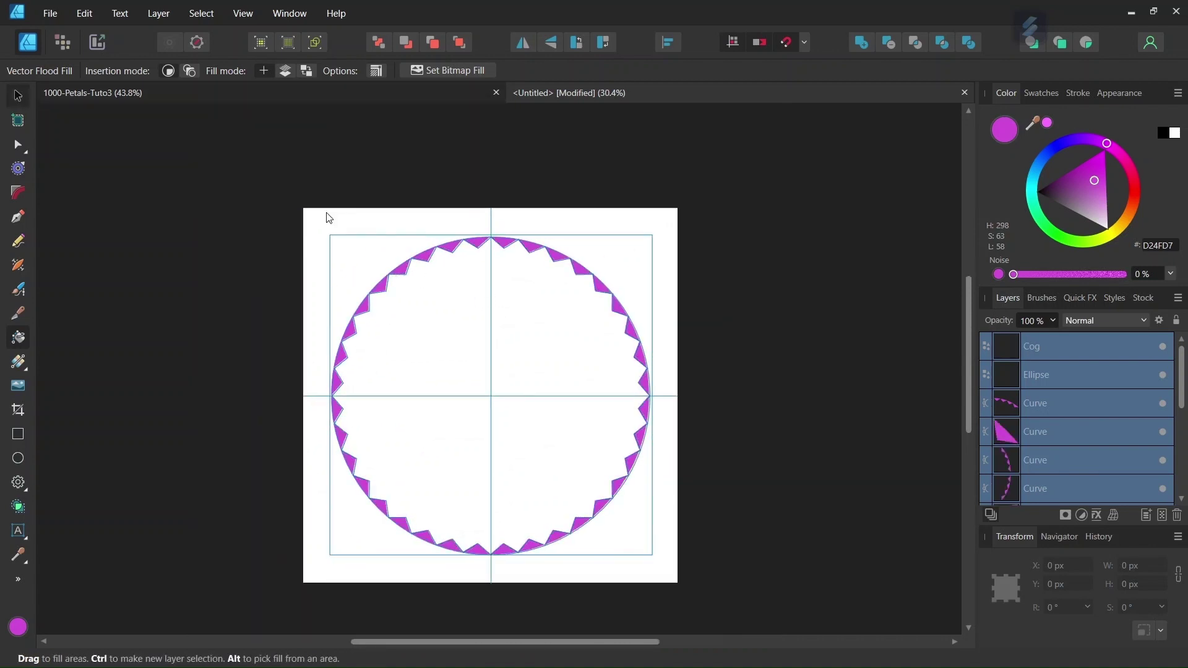
Delete the Cog and Ellipse layers.
{"action": "left_click", "coordinate": [1043, 346]}
{"action": "left_click", "coordinate": [1042, 375], "text": "shift"}
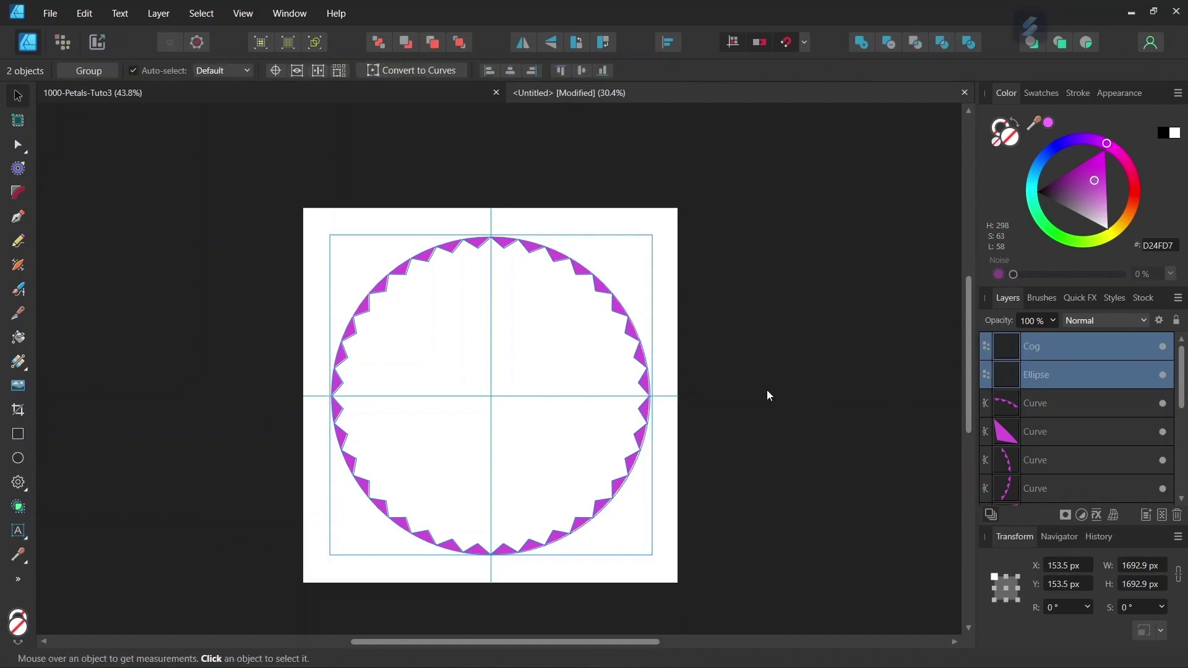
{"action": "left_click", "coordinate": [1178, 517]}
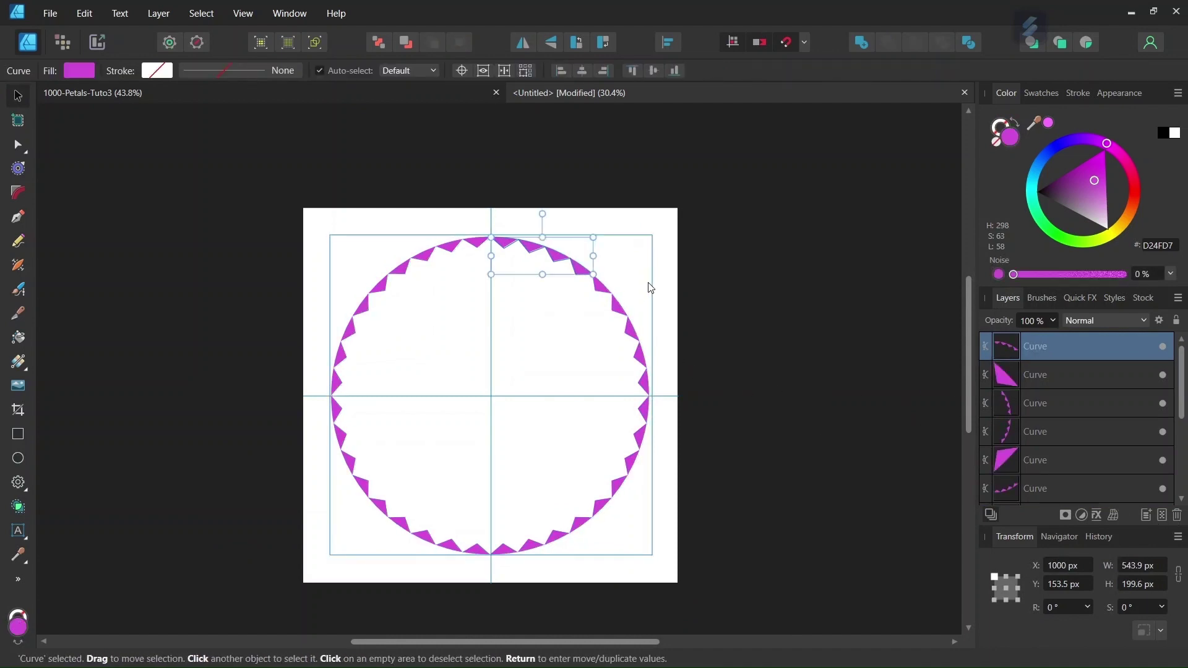
{"action": "left_click", "coordinate": [579, 363]}
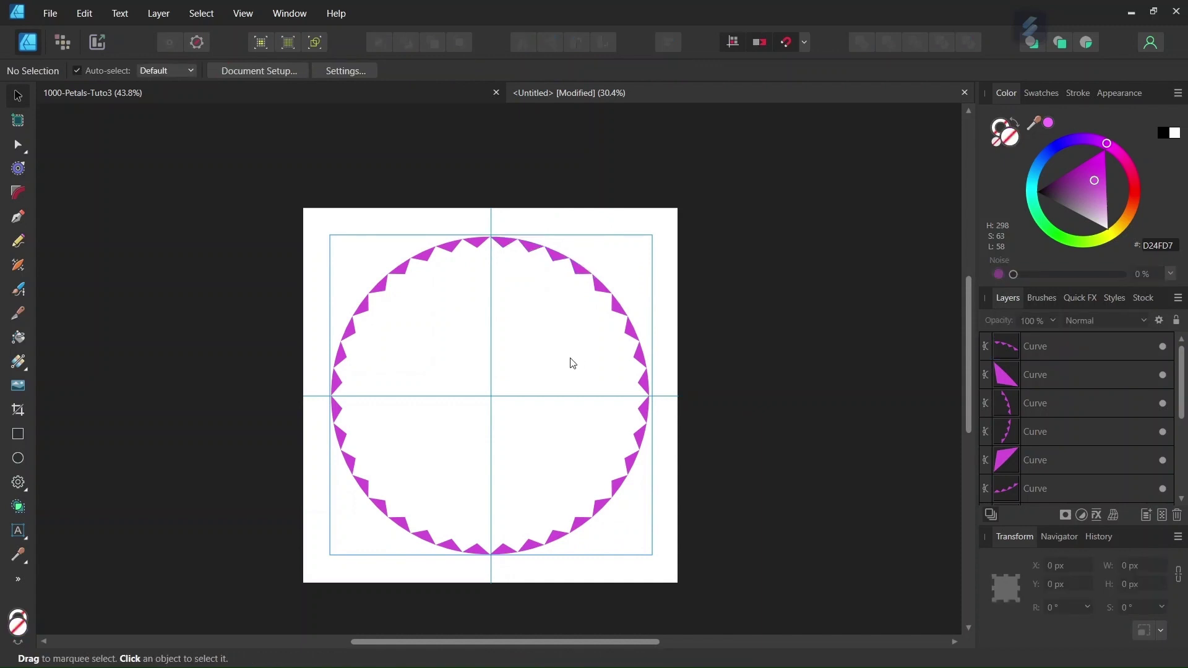
Select all magenta triangle curves and merge them into one shape with Add.
{"action": "key", "text": "ctrl+a"}
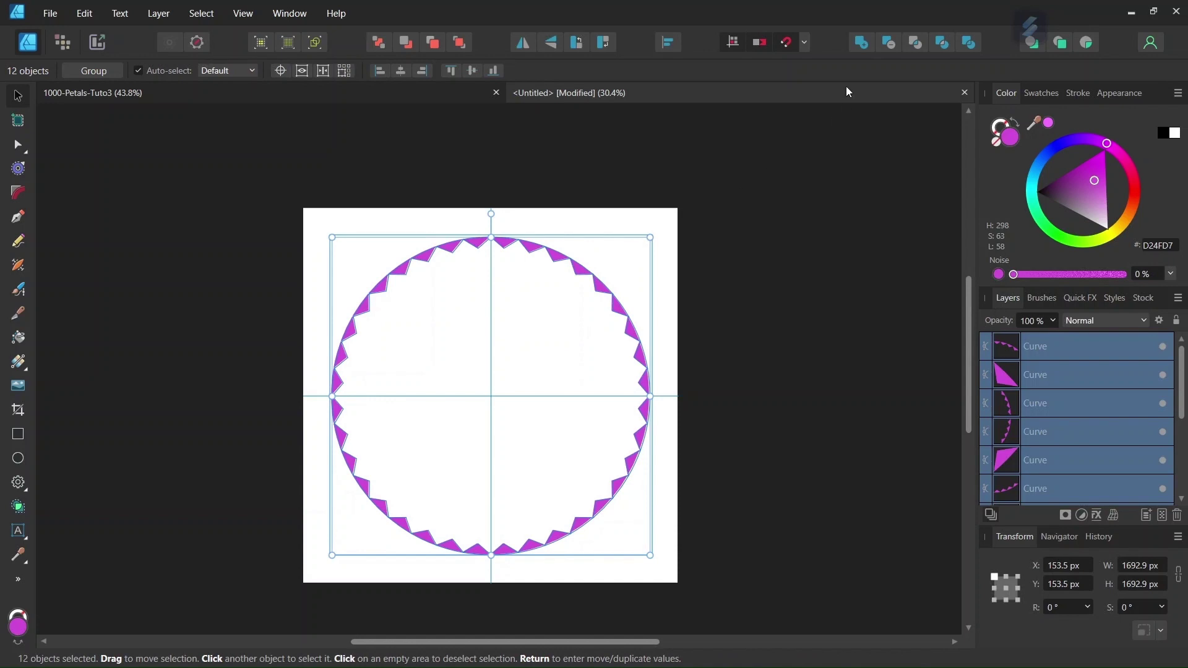
{"action": "left_click", "coordinate": [862, 43]}
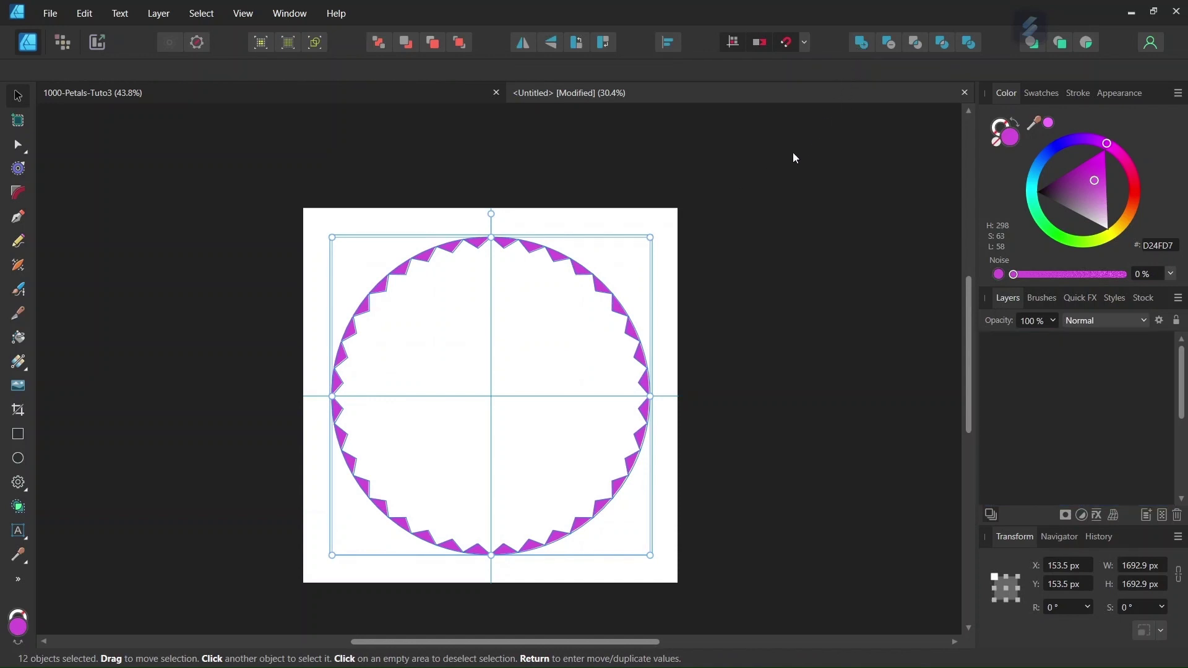
{"action": "left_click", "coordinate": [667, 268]}
{"action": "scroll", "coordinate": [546, 318], "scroll_direction": "up", "scroll_amount": 1}
{"action": "left_click", "coordinate": [512, 221]}
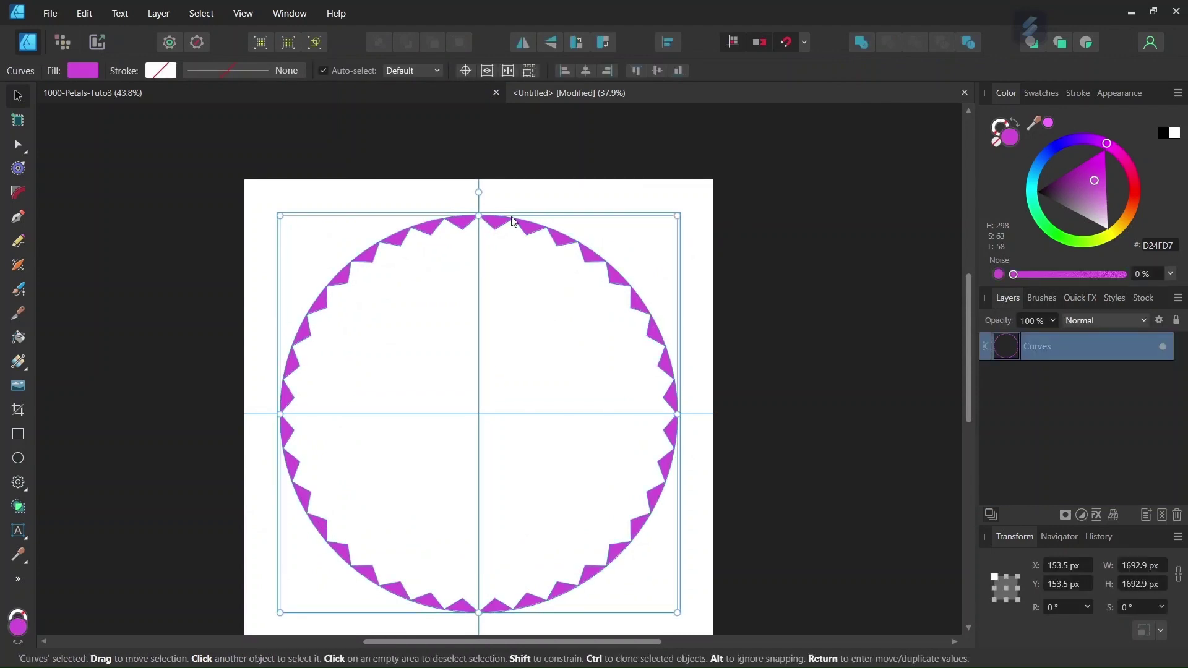
{"action": "left_click", "coordinate": [362, 98]}
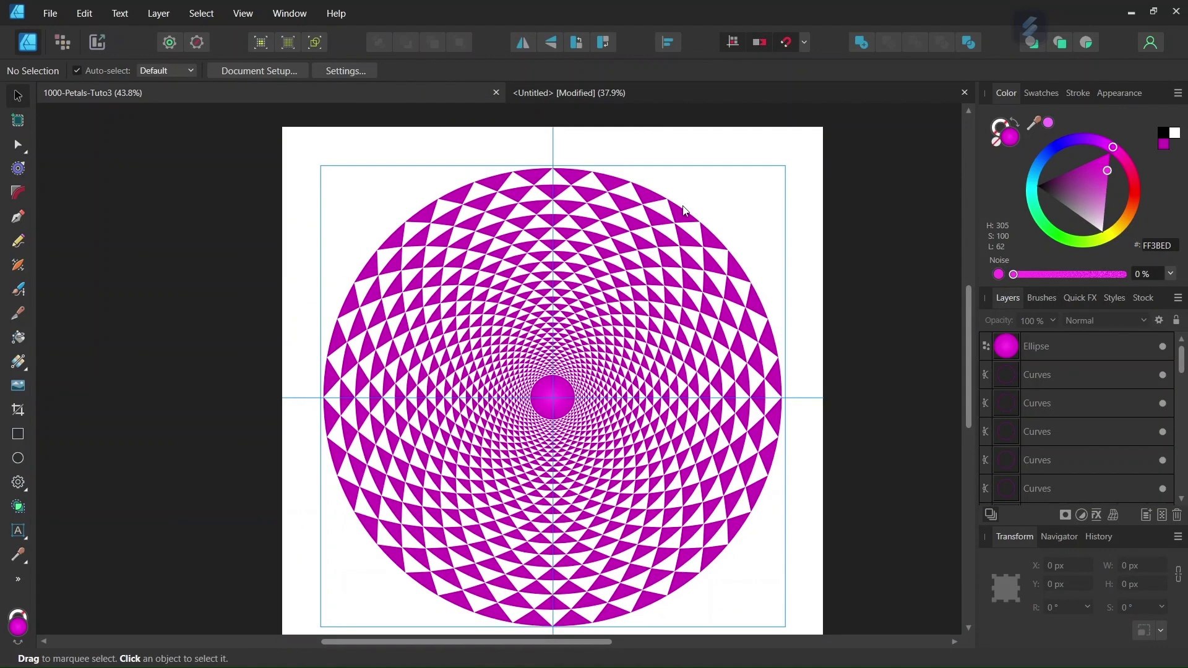
Zoom out in 1000-Petals-Tuto3, then go back to the Untitled document.
{"action": "scroll", "coordinate": [711, 233], "scroll_direction": "down", "scroll_amount": 1}
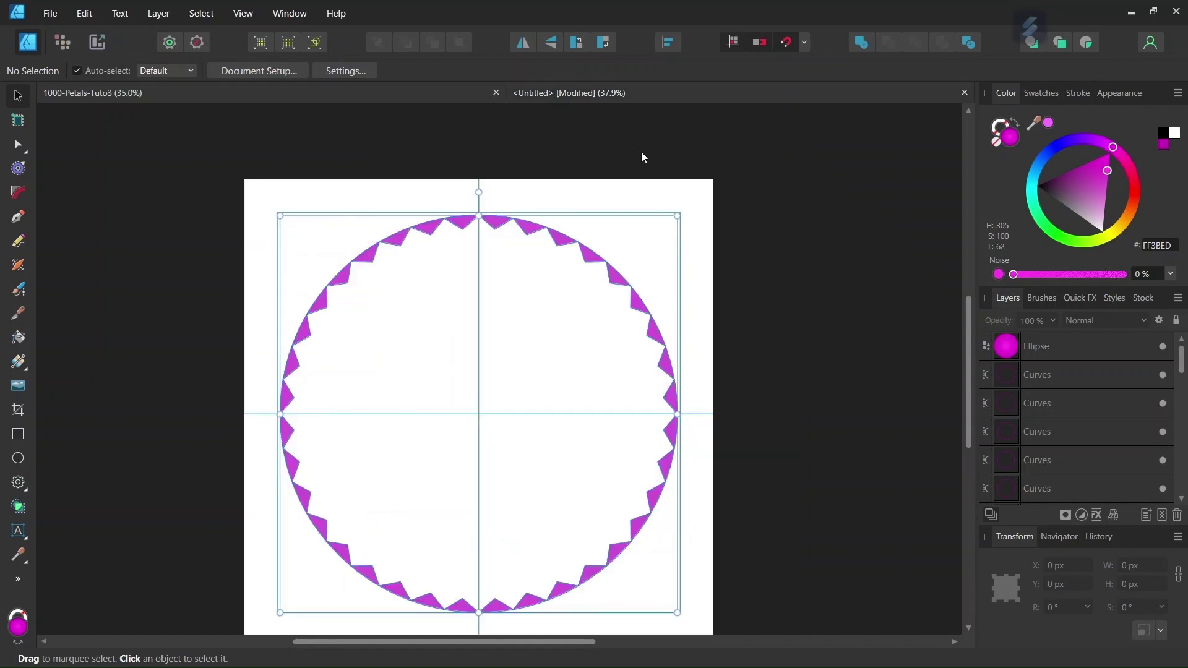
{"action": "left_click", "coordinate": [598, 233]}
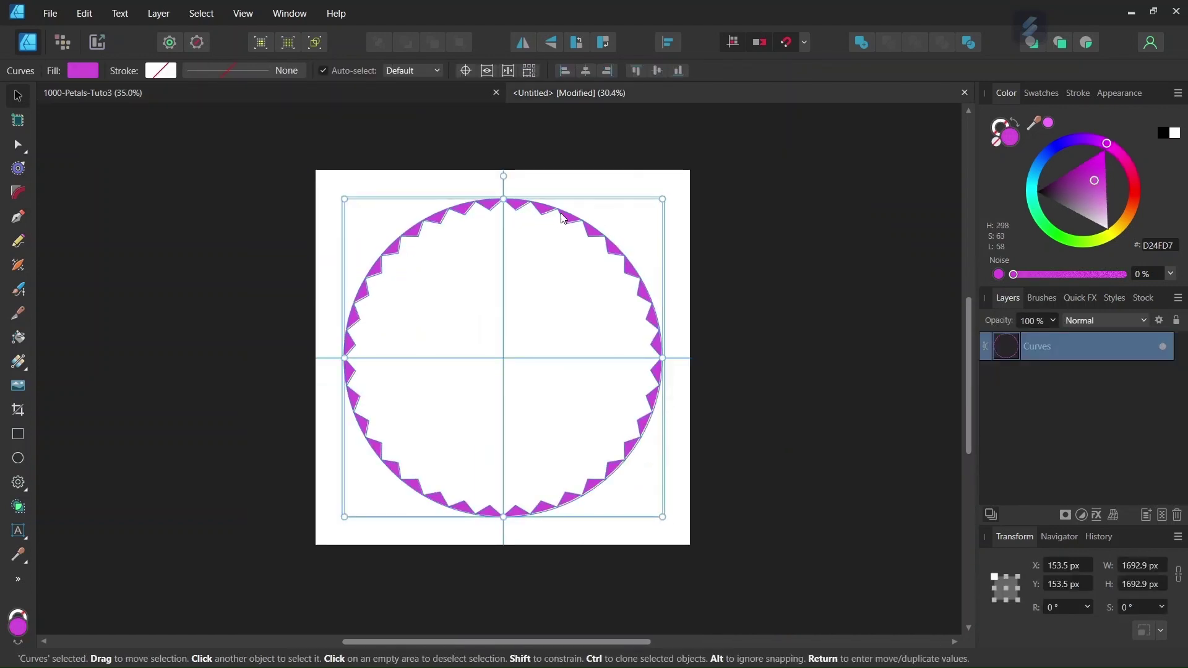
Duplicate the magenta Curves ring in place with Ctrl+J and toggle snapping.
{"action": "key", "text": "ctrl+j"}
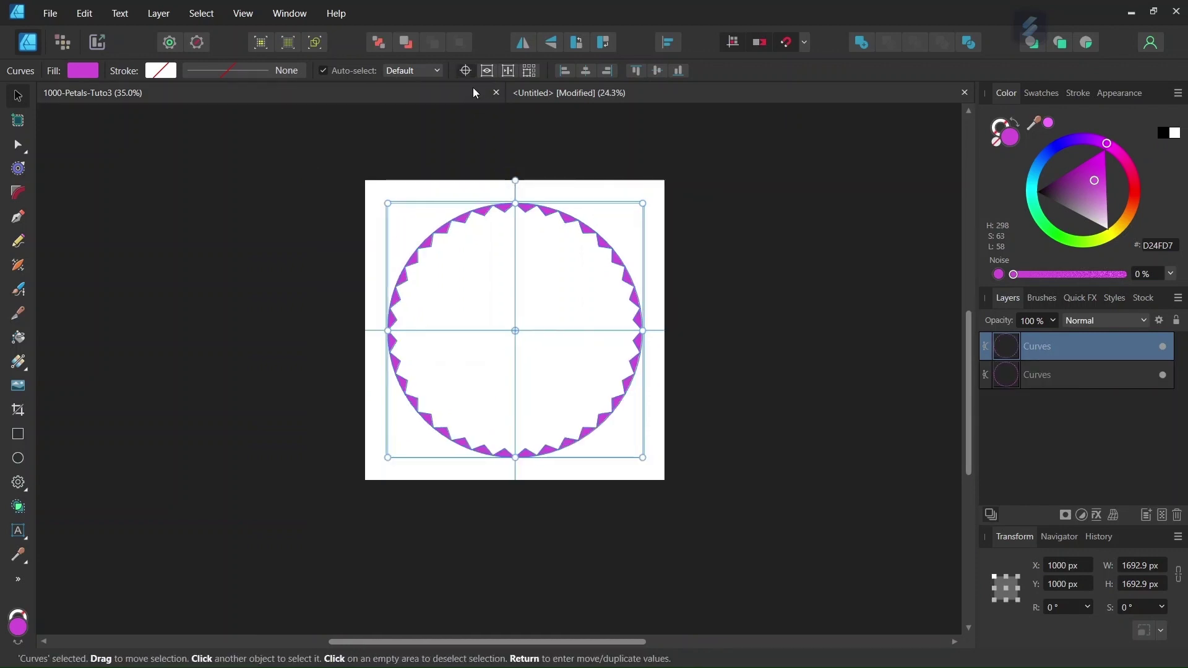
{"action": "scroll", "coordinate": [527, 322], "scroll_direction": "up", "scroll_amount": 1}
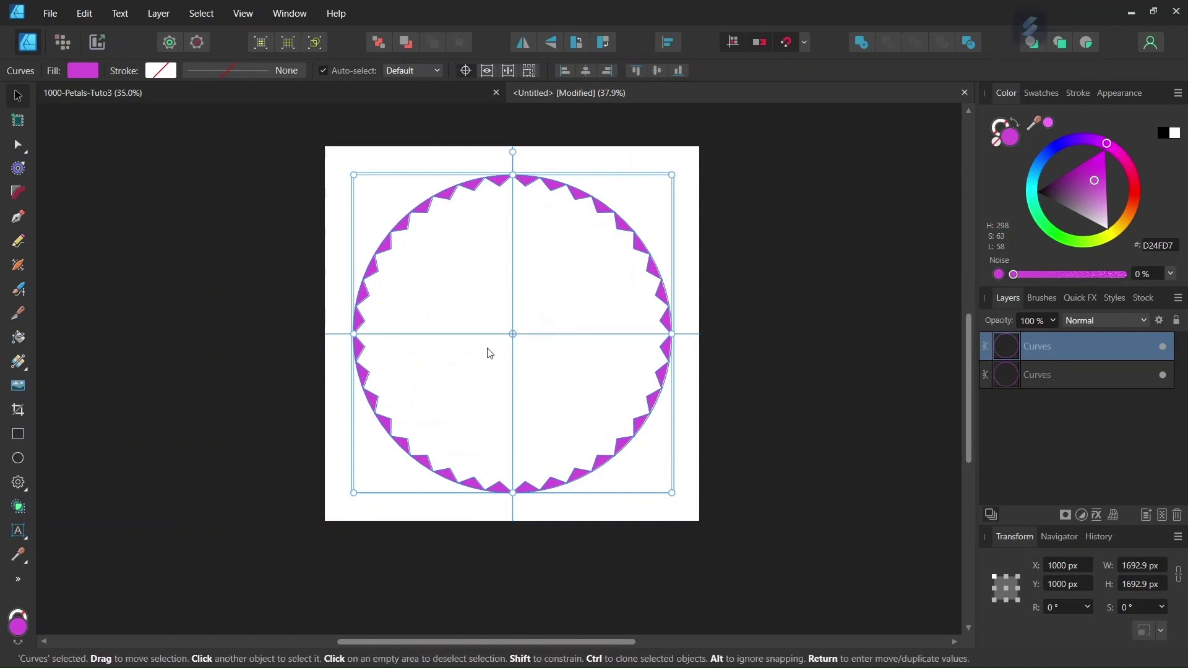
{"action": "scroll", "coordinate": [489, 348], "scroll_direction": "up", "scroll_amount": 1}
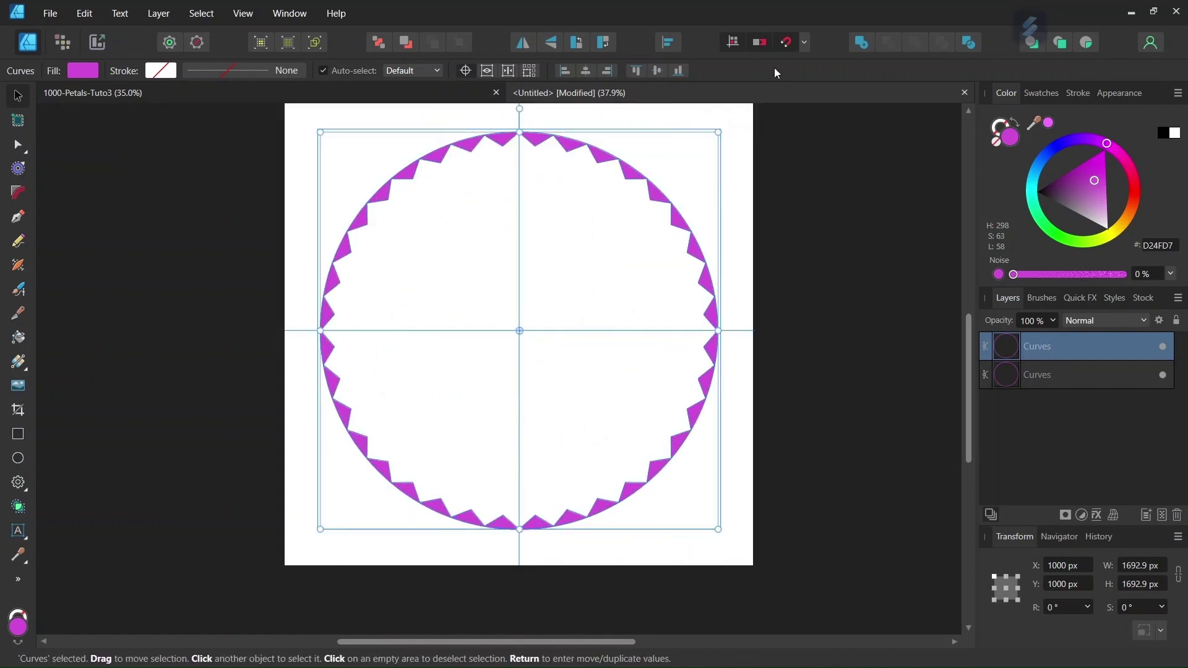
{"action": "left_click", "coordinate": [786, 42]}
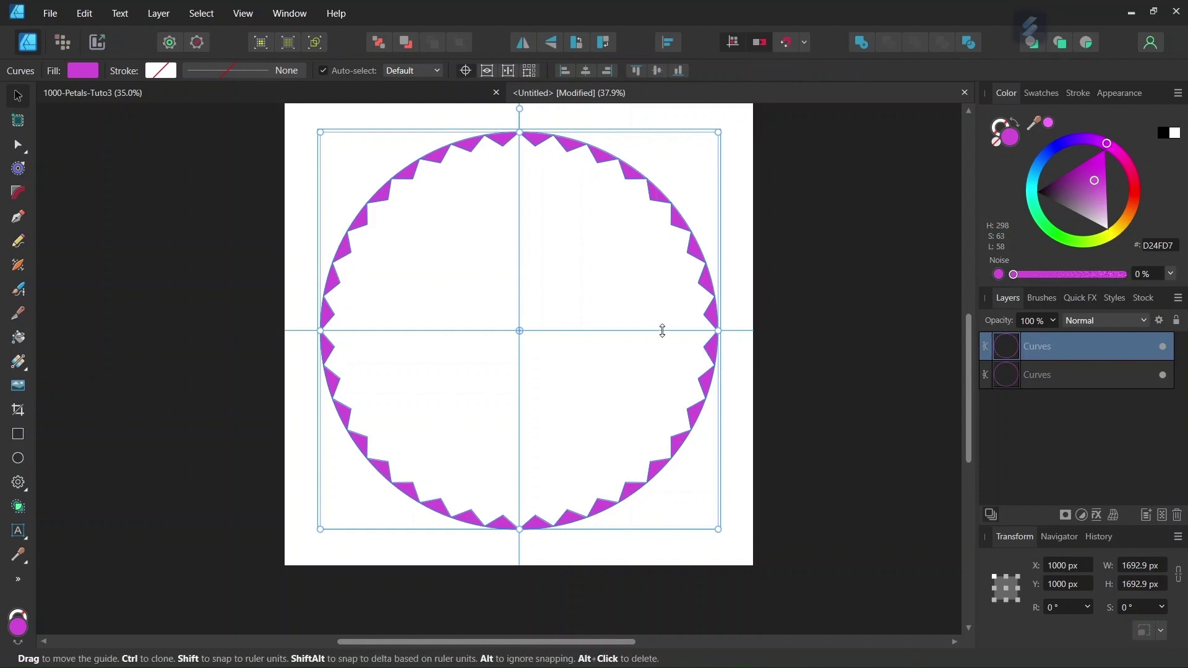
{"action": "scroll", "coordinate": [578, 263], "scroll_direction": "up", "scroll_amount": 1}
{"action": "scroll", "coordinate": [557, 161], "scroll_direction": "down", "scroll_amount": 1}
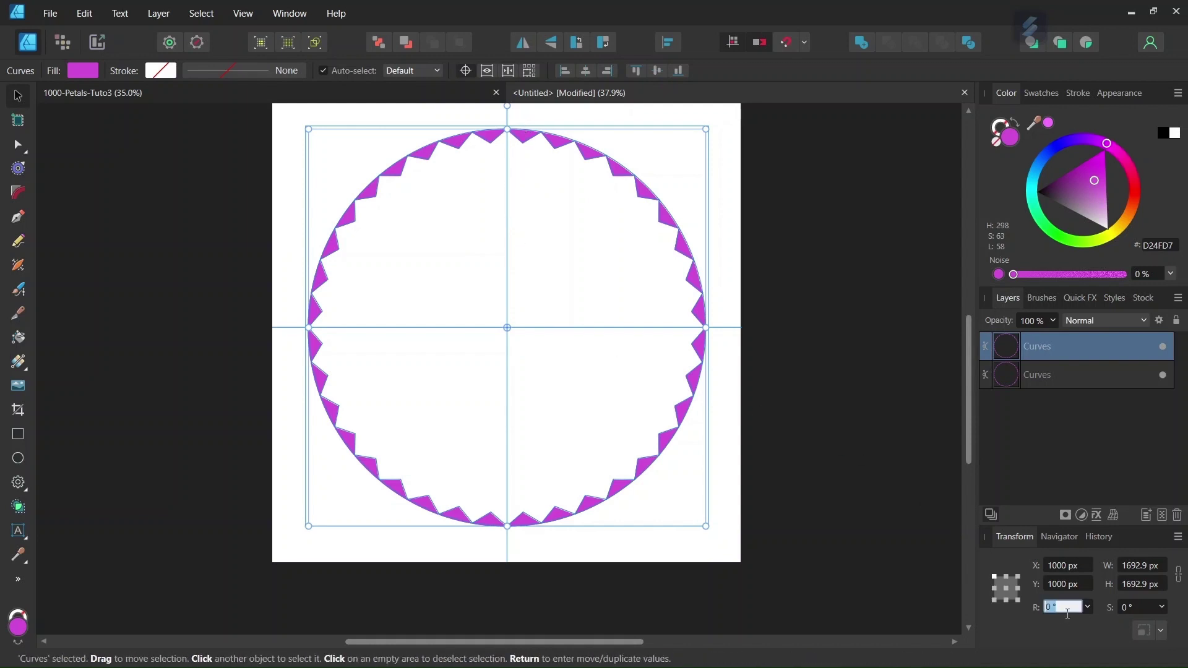
Rotate the copied ring 5° and scale it down to about 1576.6 px.
{"action": "type", "text": "5"}
{"action": "key", "text": "Return"}
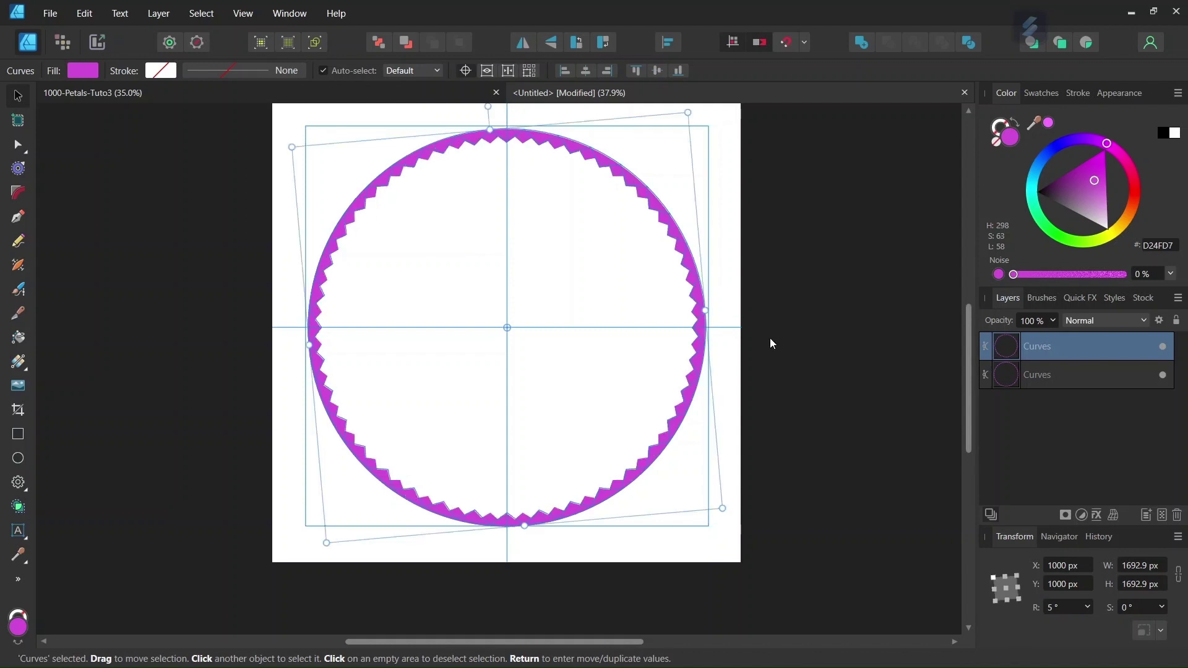
{"action": "scroll", "coordinate": [770, 338], "scroll_direction": "up", "scroll_amount": 1}
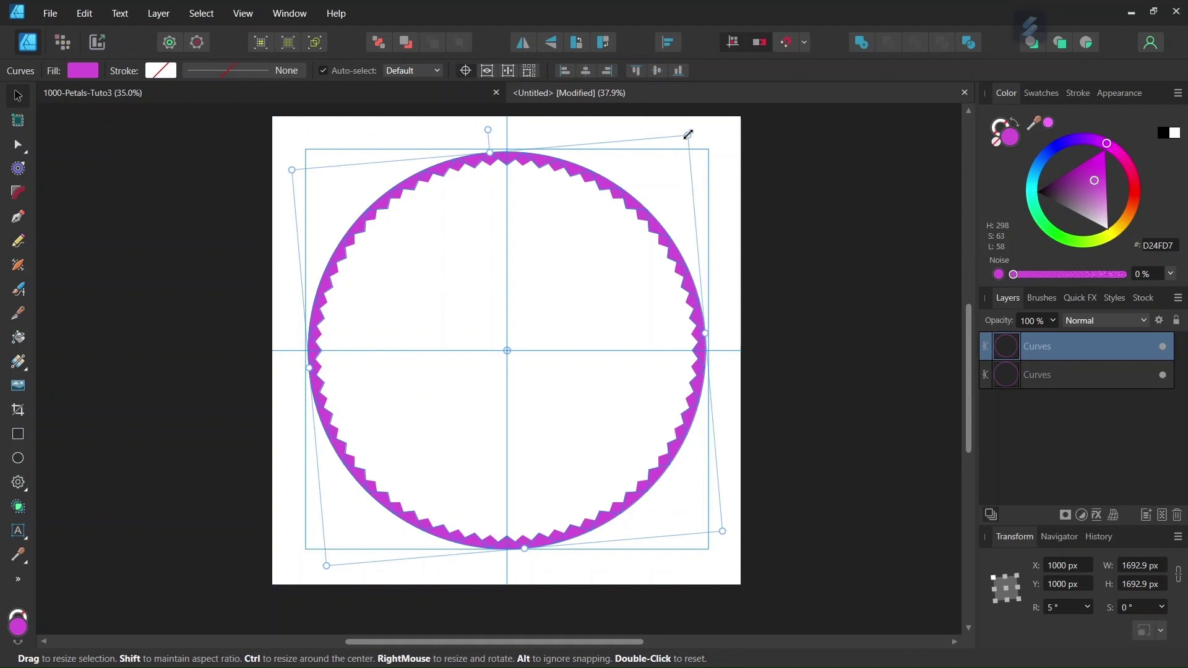
{"action": "left_click_drag", "start_coordinate": [688, 134], "coordinate": [674, 151]}
{"action": "scroll", "coordinate": [622, 165], "scroll_direction": "up", "scroll_amount": 1}
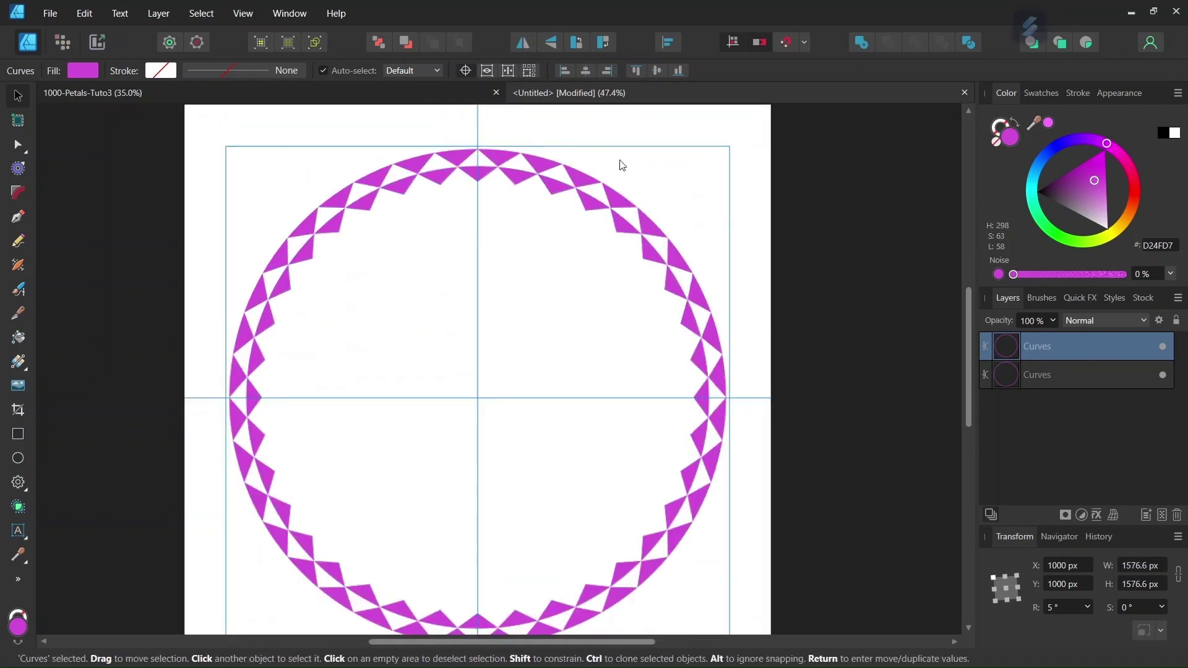
{"action": "scroll", "coordinate": [622, 165], "scroll_direction": "up", "scroll_amount": 5}
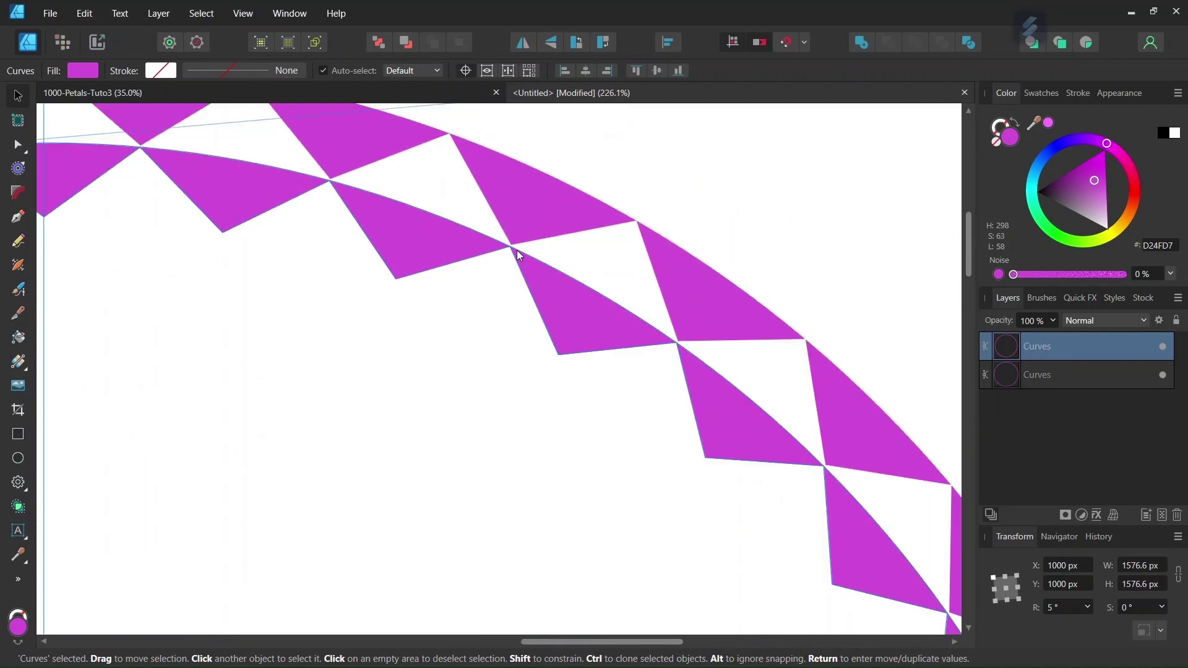
{"action": "scroll", "coordinate": [513, 247], "scroll_direction": "down", "scroll_amount": 2}
{"action": "scroll", "coordinate": [512, 246], "scroll_direction": "up", "scroll_amount": 1}
{"action": "scroll", "coordinate": [512, 246], "scroll_direction": "down", "scroll_amount": 4}
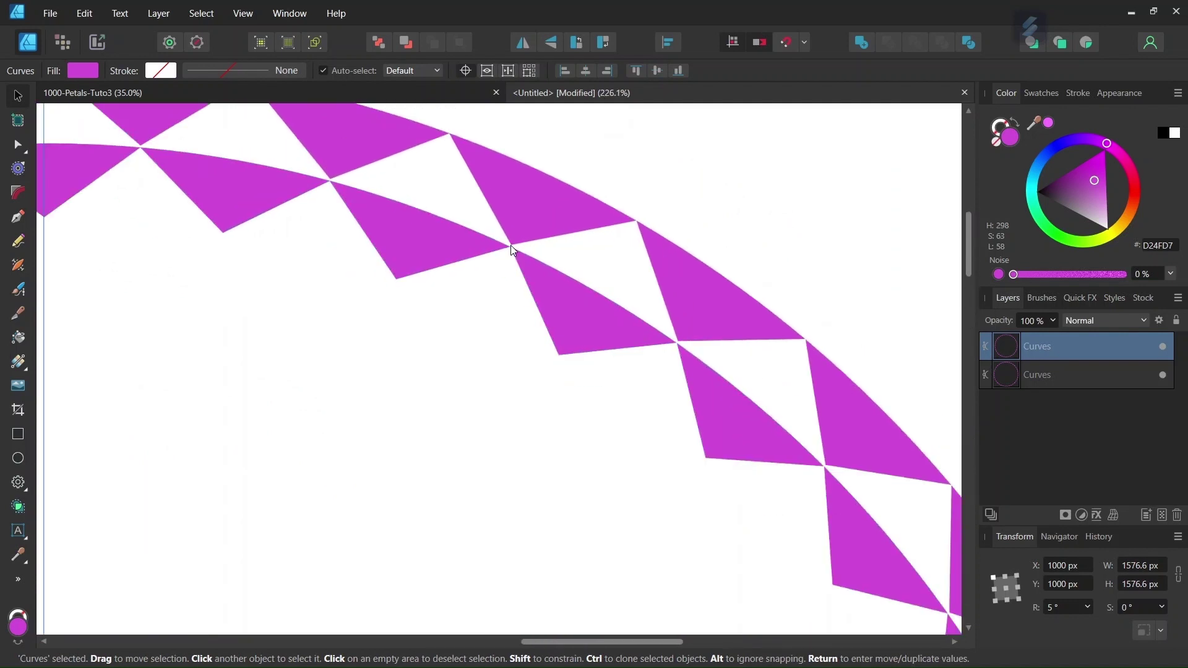
{"action": "scroll", "coordinate": [511, 250], "scroll_direction": "down", "scroll_amount": 2}
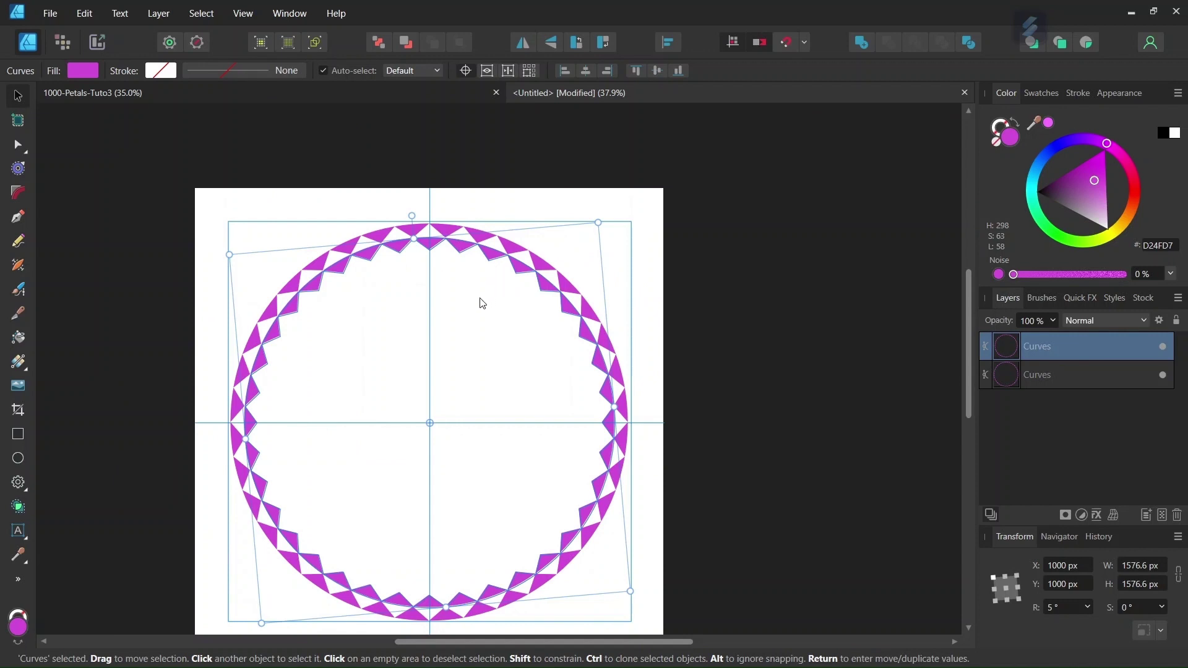
Repeat the duplicate eight times until the smallest ring is 266 px at 130°, then deselect.
{"action": "key", "text": "ctrl+j"}
{"action": "key", "text": "ctrl+j"}
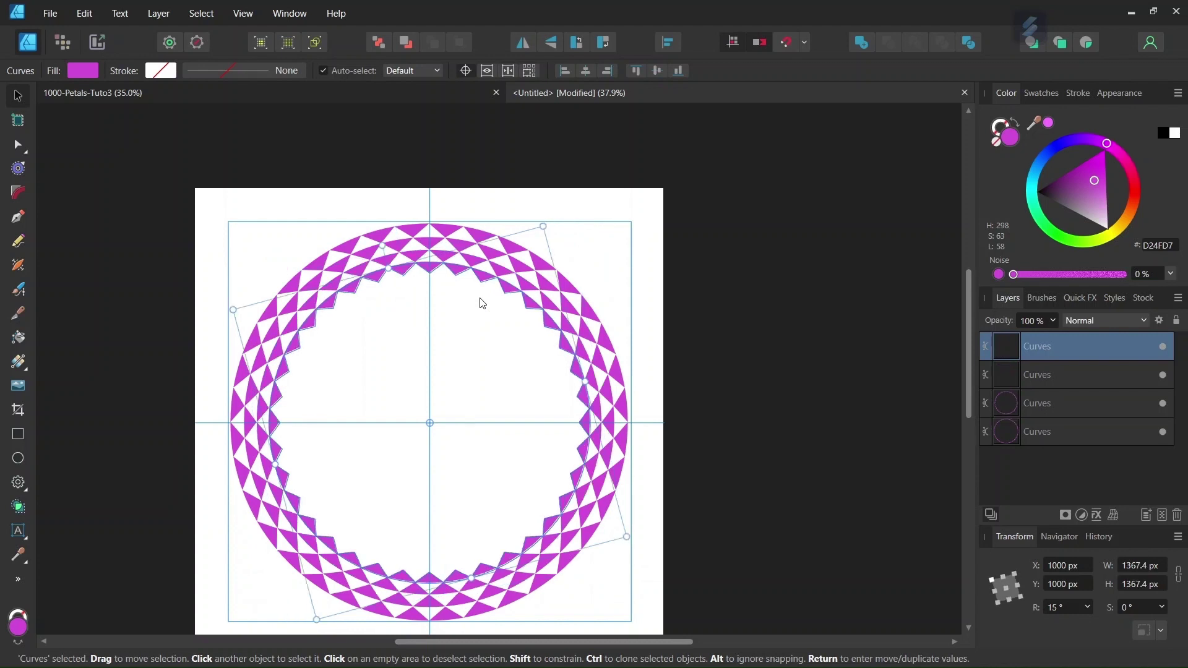
{"action": "key", "text": "ctrl+j"}
{"action": "key", "text": "ctrl+j"}
{"action": "key", "text": "ctrl+j"}
{"action": "key", "text": "ctrl+j"}
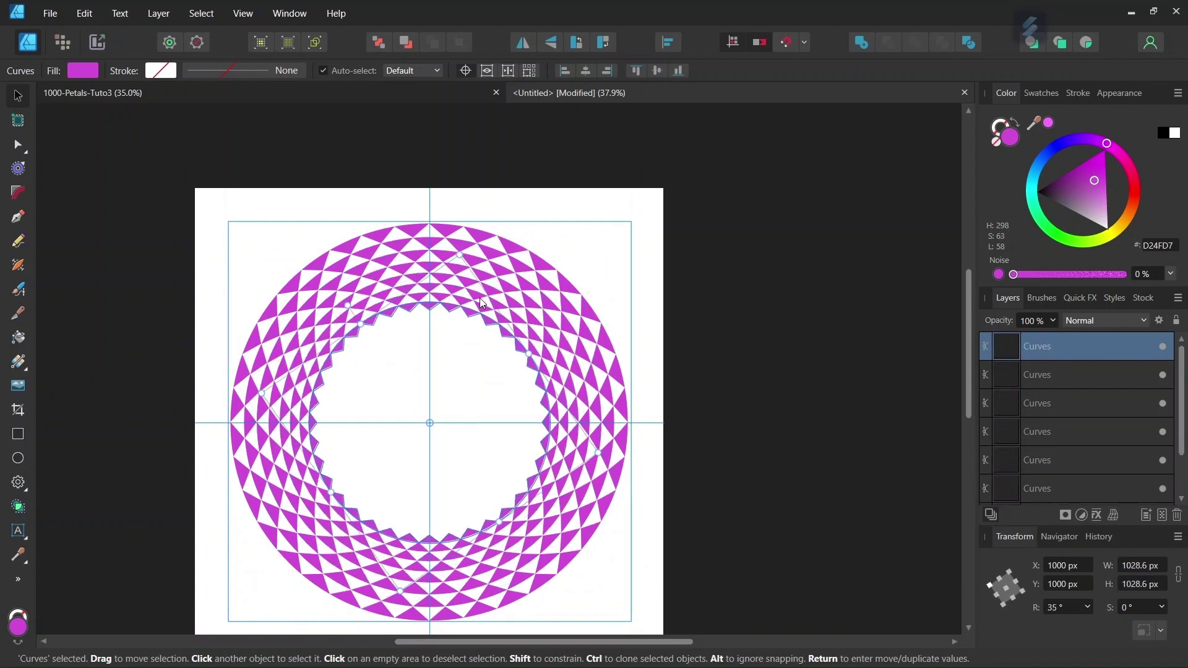
{"action": "key", "text": "ctrl+j"}
{"action": "key", "text": "ctrl+j"}
{"action": "key", "text": "ctrl+j"}
{"action": "key", "text": "ctrl+j"}
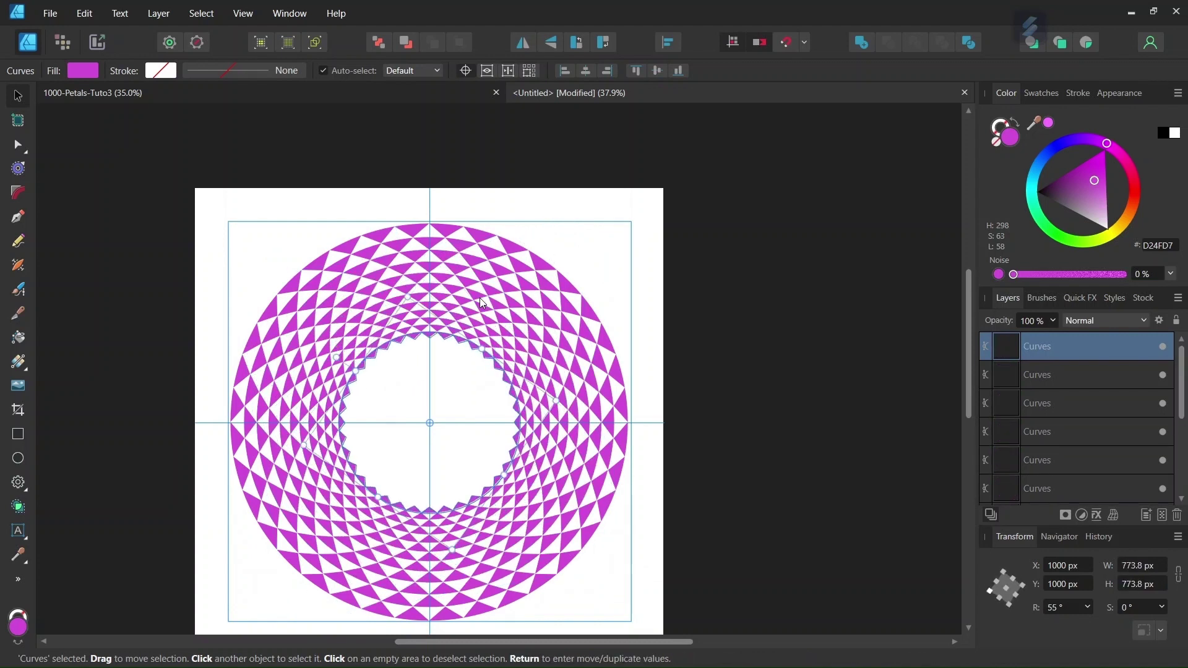
{"action": "key", "text": "ctrl+j"}
{"action": "key", "text": "ctrl+j"}
{"action": "key", "text": "ctrl+j"}
{"action": "key", "text": "ctrl+j"}
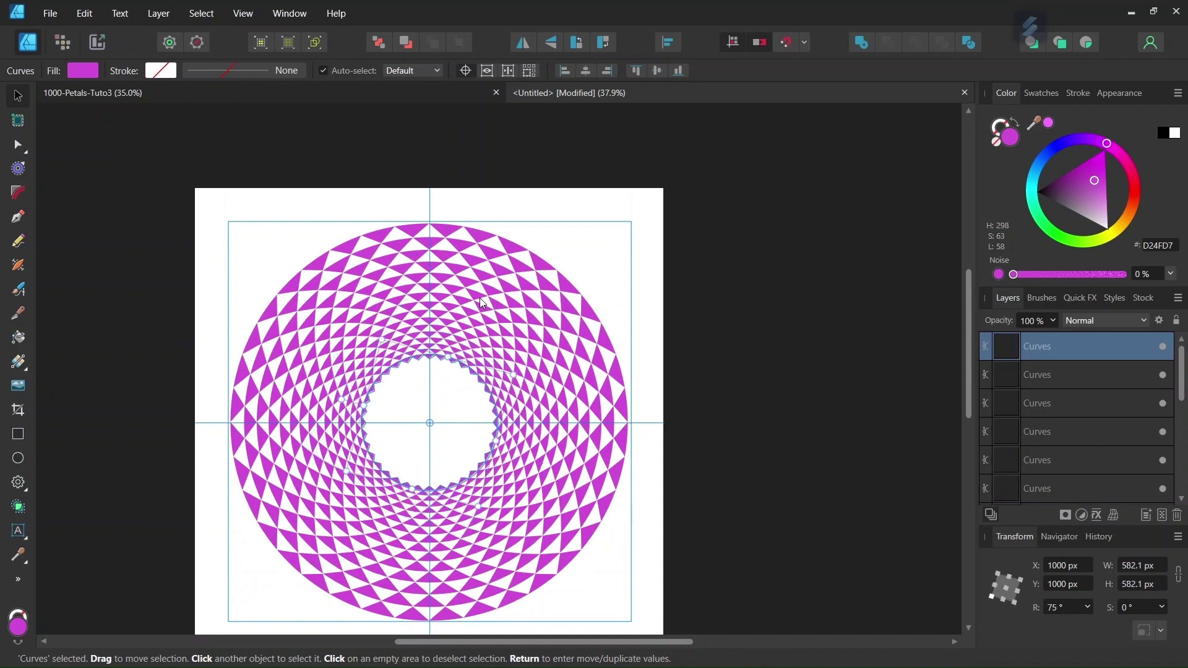
{"action": "key", "text": "ctrl+j"}
{"action": "key", "text": "ctrl+j"}
{"action": "key", "text": "ctrl+j"}
{"action": "key", "text": "ctrl+j"}
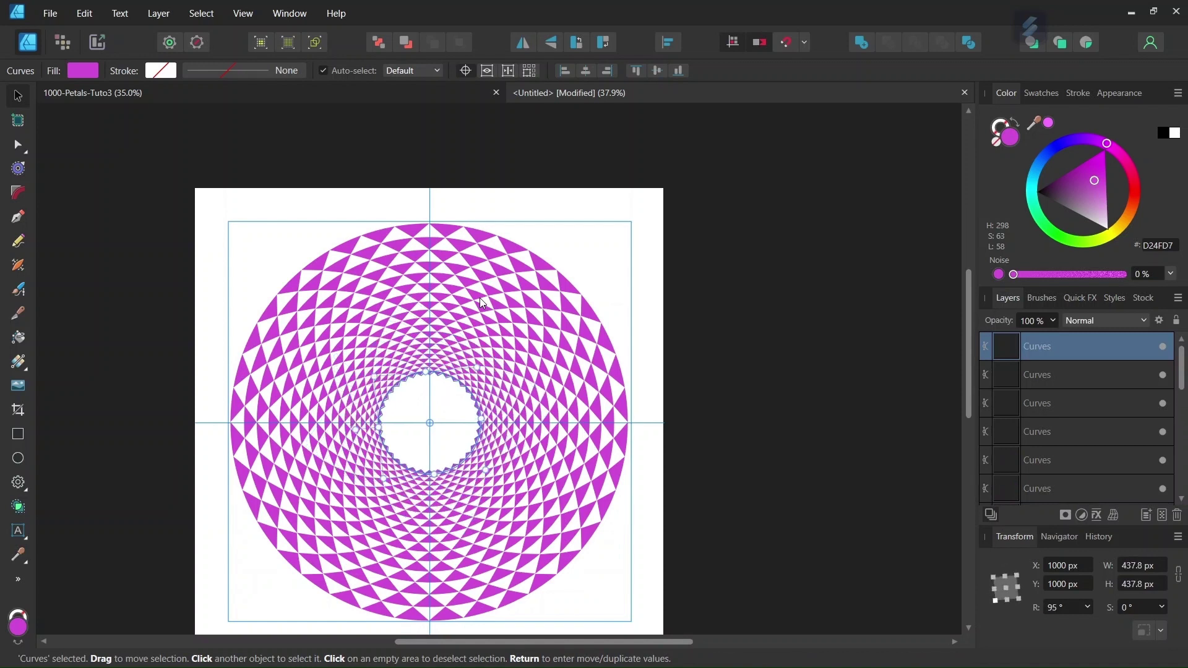
{"action": "key", "text": "ctrl+j"}
{"action": "key", "text": "ctrl+j"}
{"action": "key", "text": "ctrl+j"}
{"action": "key", "text": "ctrl+j"}
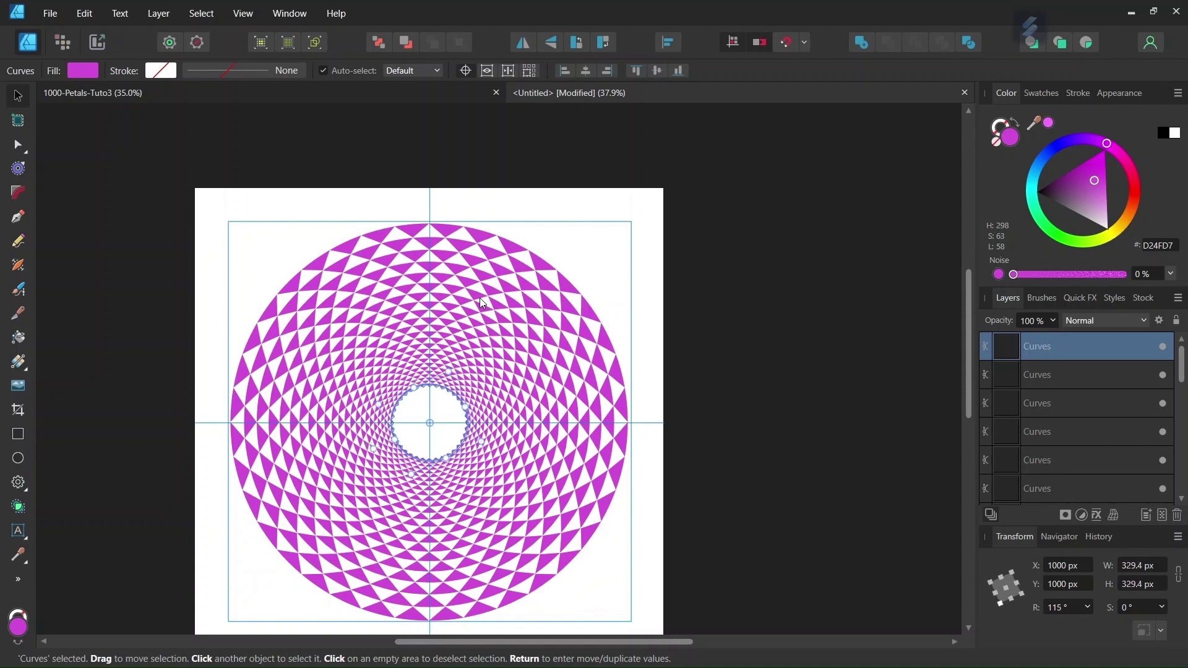
{"action": "key", "text": "ctrl+j"}
{"action": "key", "text": "ctrl+j"}
{"action": "key", "text": "ctrl+j"}
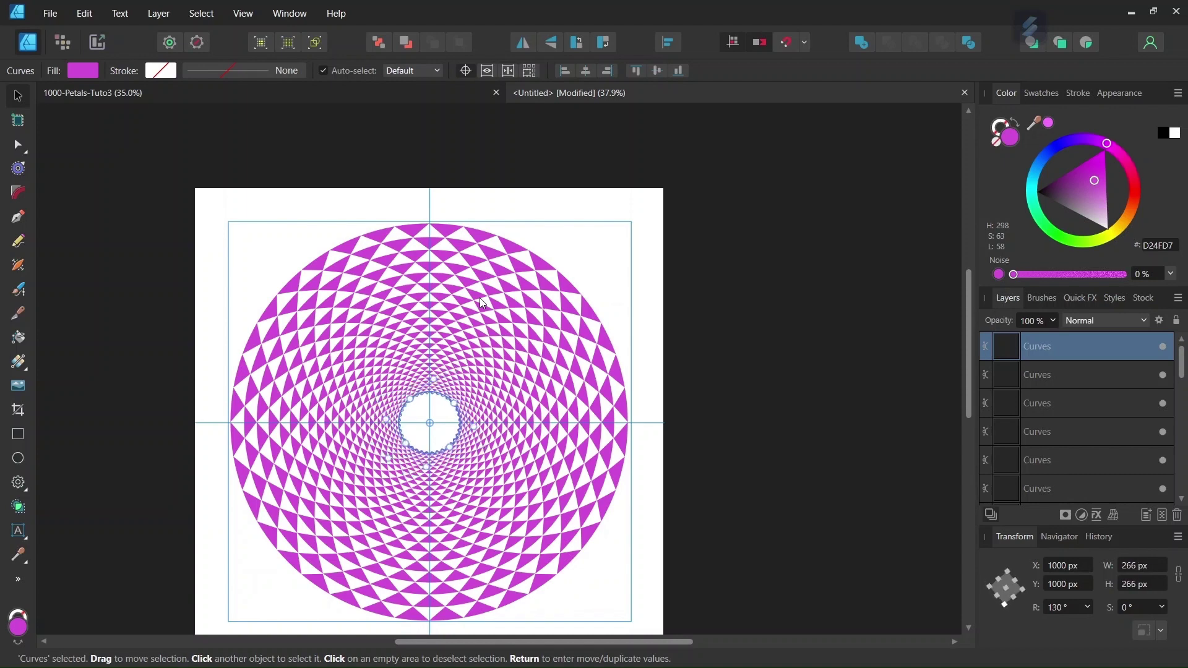
{"action": "key", "text": "ctrl+j"}
{"action": "key", "text": "ctrl+j"}
{"action": "key", "text": "ctrl+d"}
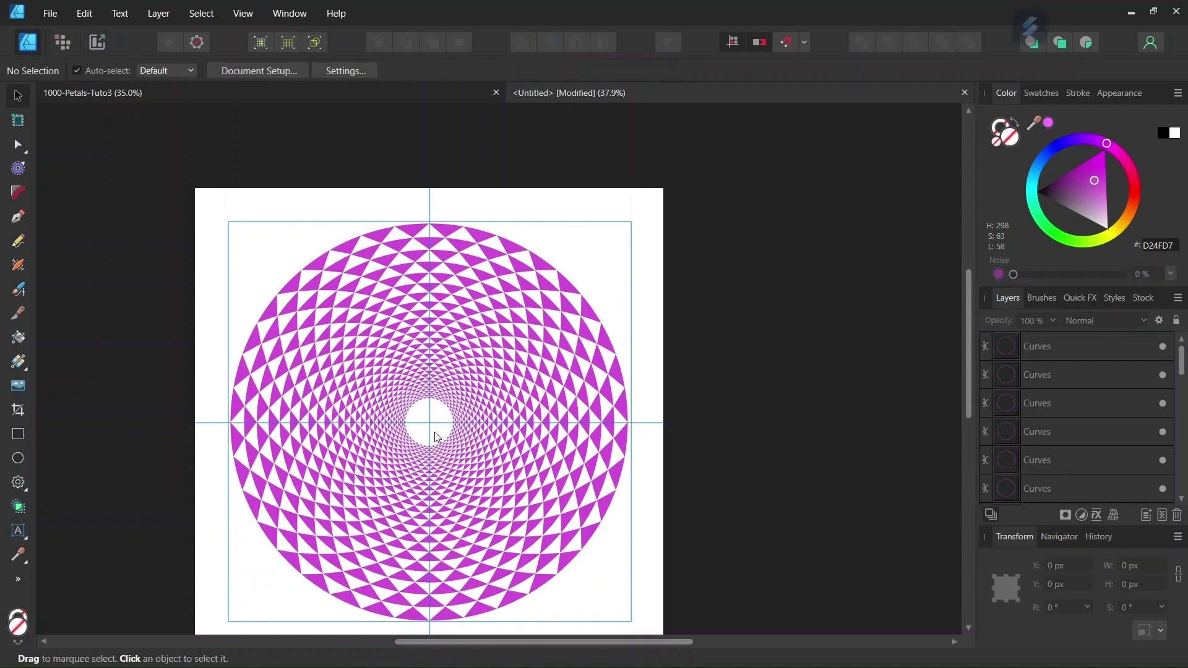
{"action": "scroll", "coordinate": [437, 433], "scroll_direction": "up", "scroll_amount": 3}
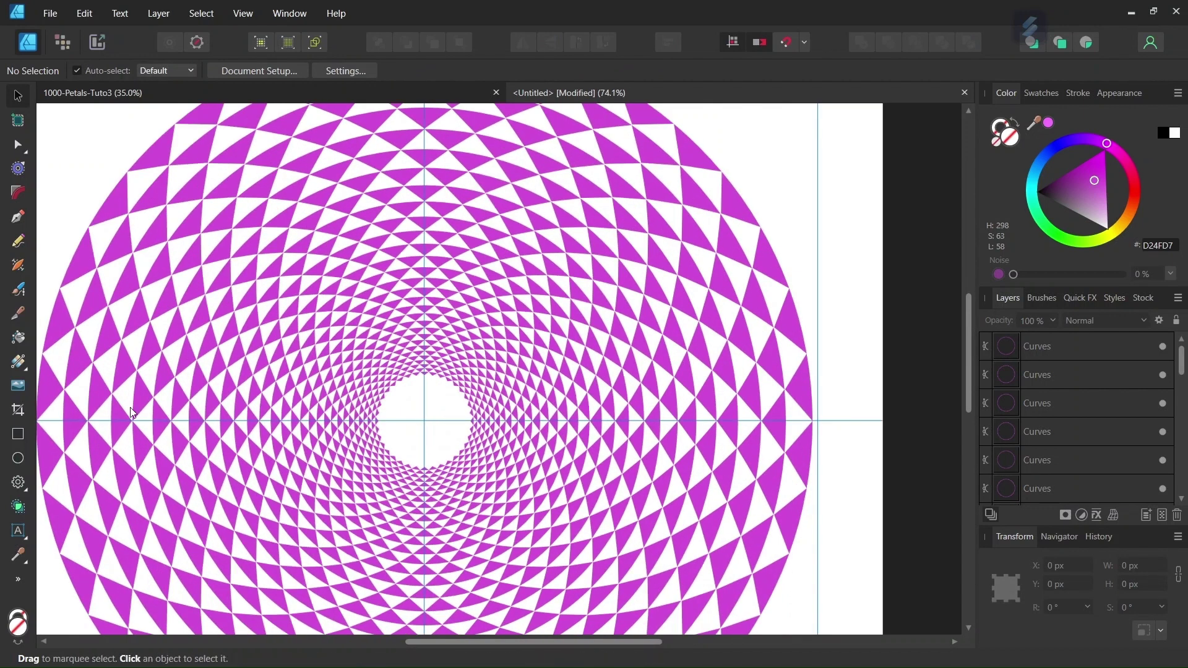
{"action": "left_click", "coordinate": [18, 458]}
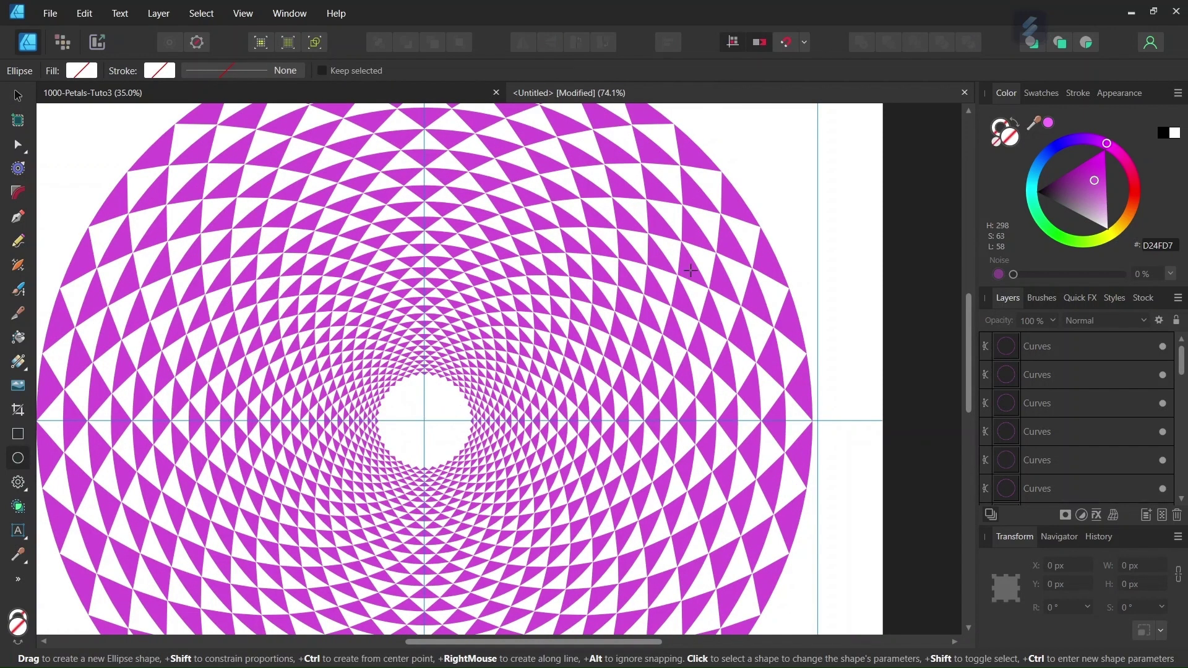
With snapping on, draw a 202 px circle from the hole's centre and fill it with the sampled pattern magenta.
{"action": "left_click", "coordinate": [784, 43]}
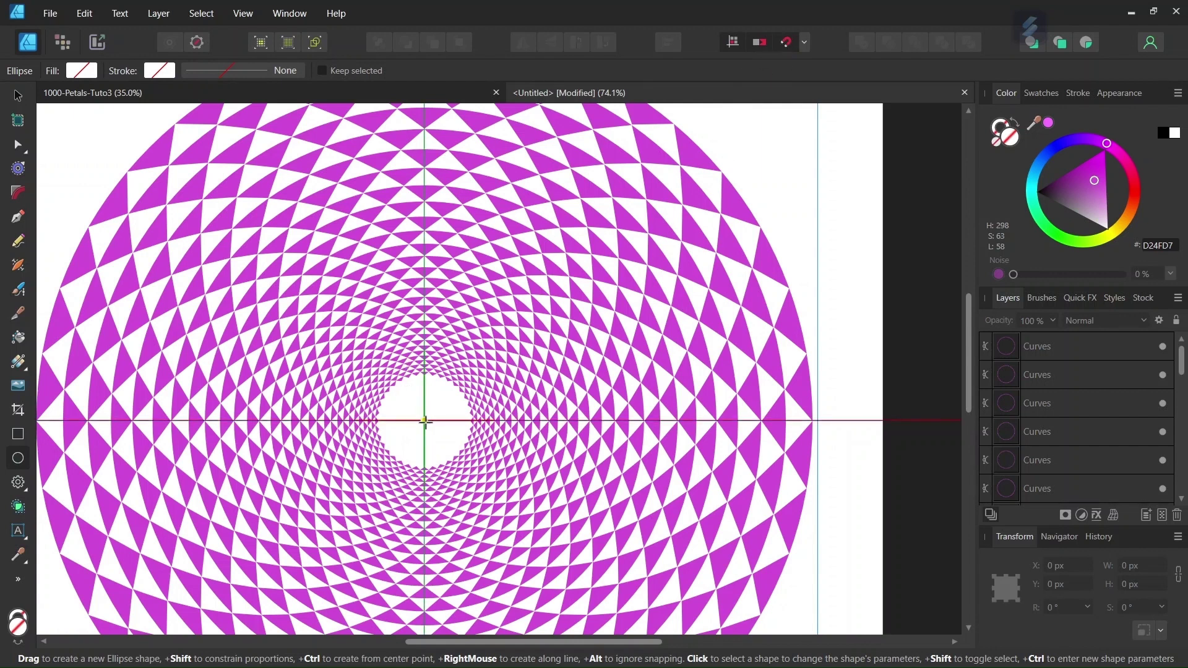
{"action": "left_click_drag", "start_coordinate": [424, 421], "coordinate": [471, 467]}
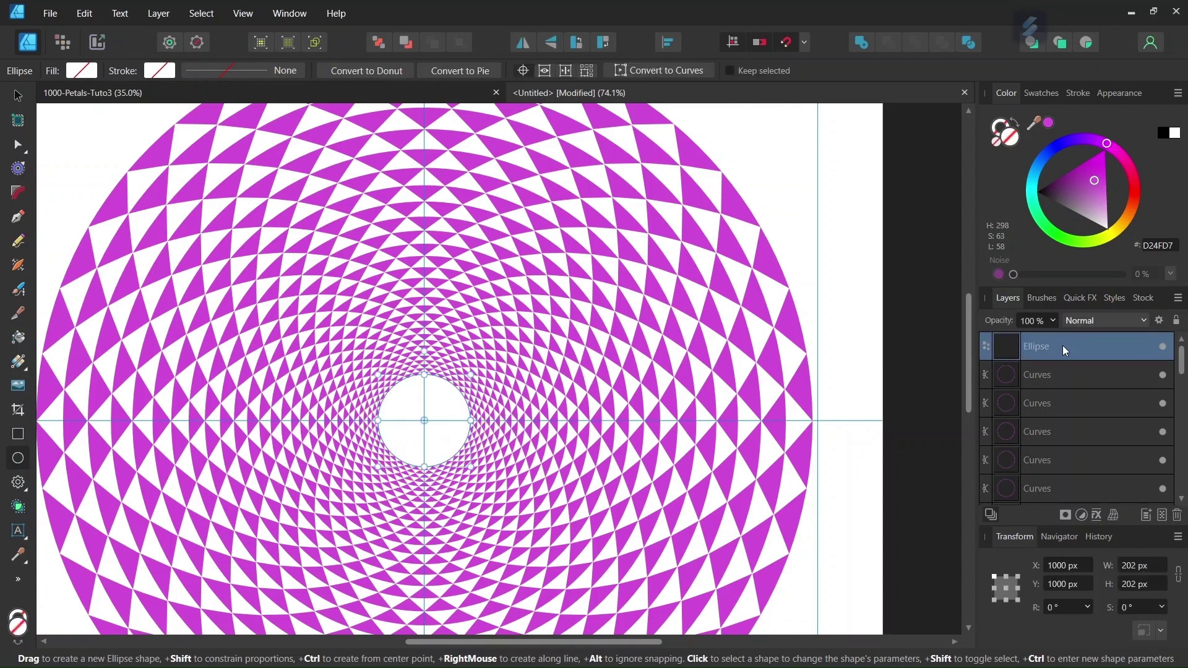
{"action": "left_click_drag", "start_coordinate": [1046, 126], "coordinate": [775, 204]}
Fill the centre circle with the sampled magenta and toggle snapping off.
{"action": "left_click", "coordinate": [1050, 127]}
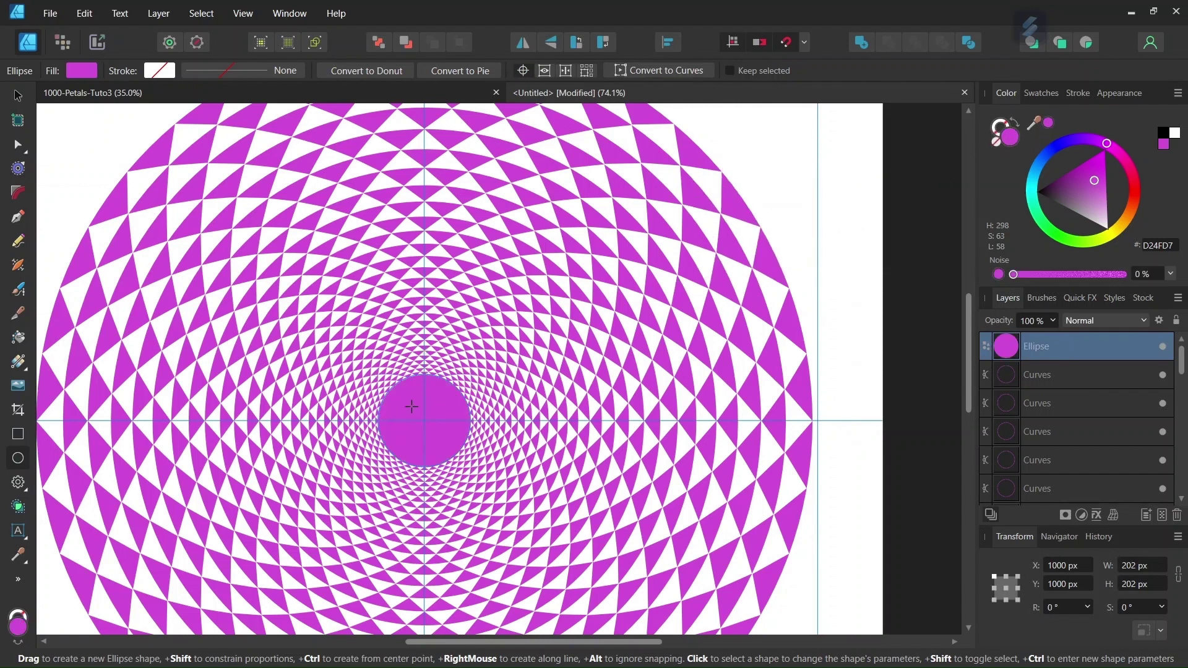
{"action": "scroll", "coordinate": [418, 402], "scroll_direction": "up", "scroll_amount": 3}
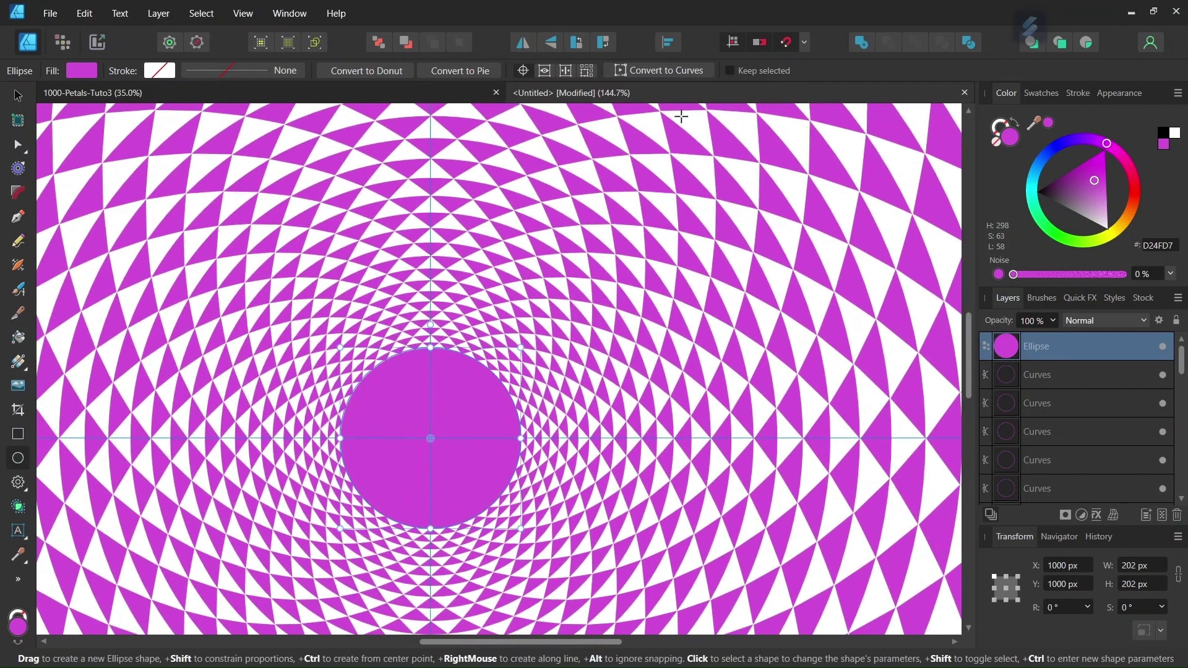
{"action": "left_click", "coordinate": [784, 42]}
{"action": "scroll", "coordinate": [509, 327], "scroll_direction": "up", "scroll_amount": 2}
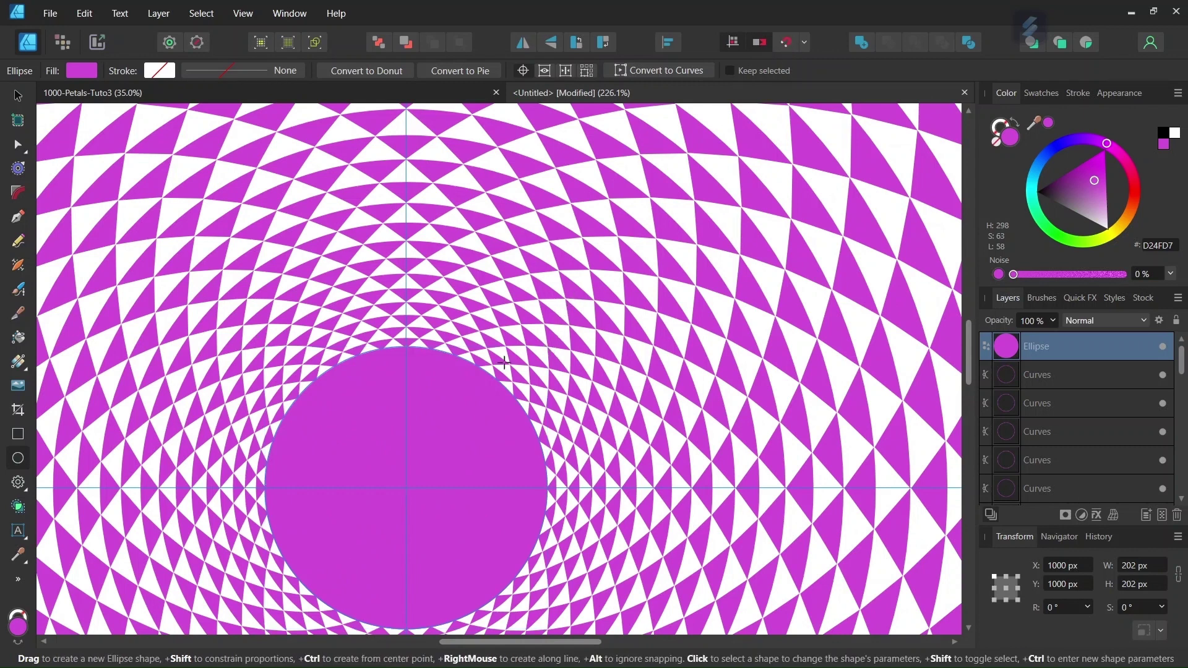
{"action": "scroll", "coordinate": [504, 362], "scroll_direction": "up", "scroll_amount": 2}
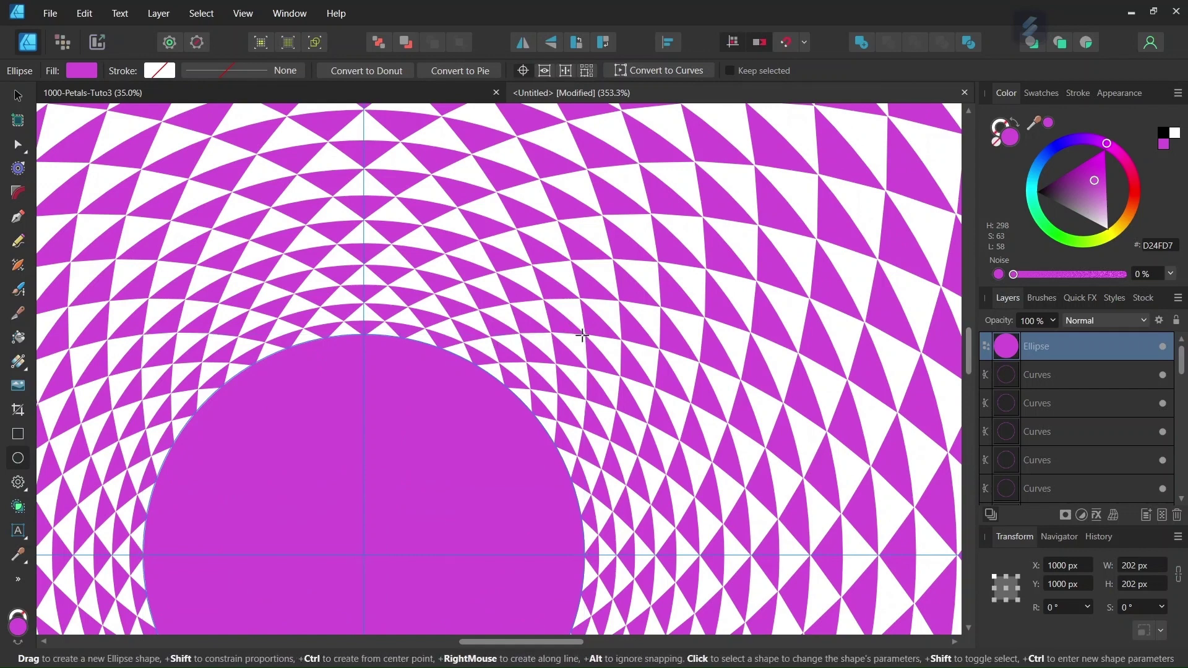
Shrink the central dot to exactly 200 × 200 px, keeping it centred at 1000, 1000 px.
{"action": "left_click_drag", "start_coordinate": [582, 335], "coordinate": [582, 337]}
{"action": "scroll", "coordinate": [436, 347], "scroll_direction": "up", "scroll_amount": 6}
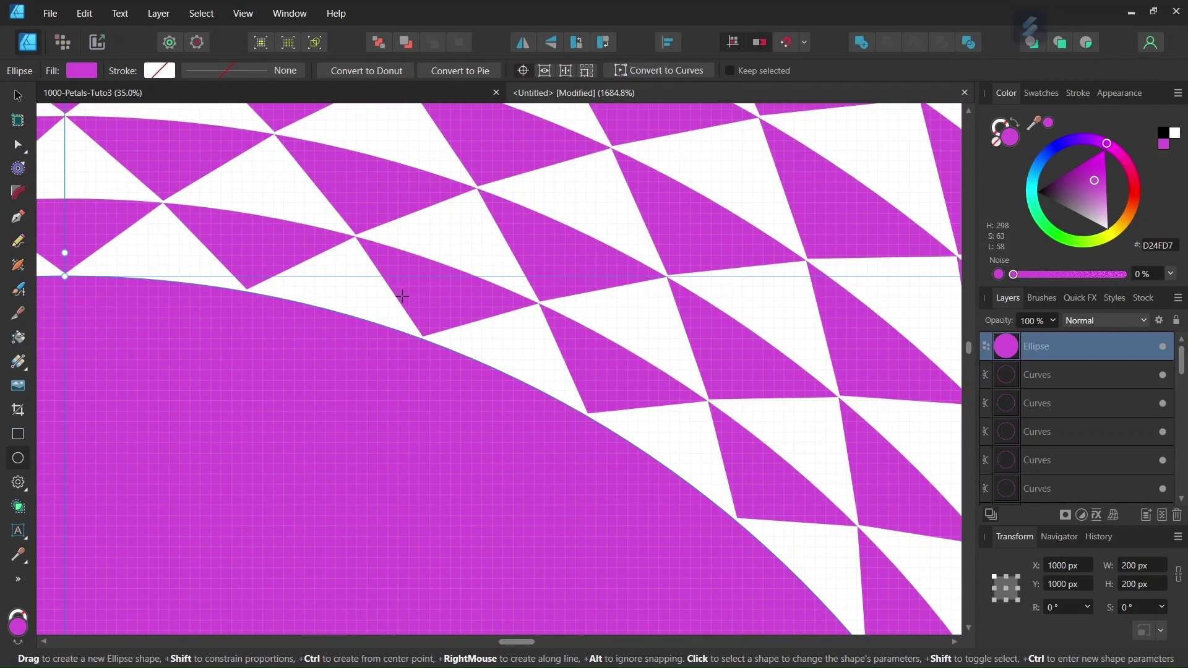
{"action": "scroll", "coordinate": [513, 368], "scroll_direction": "down", "scroll_amount": 3}
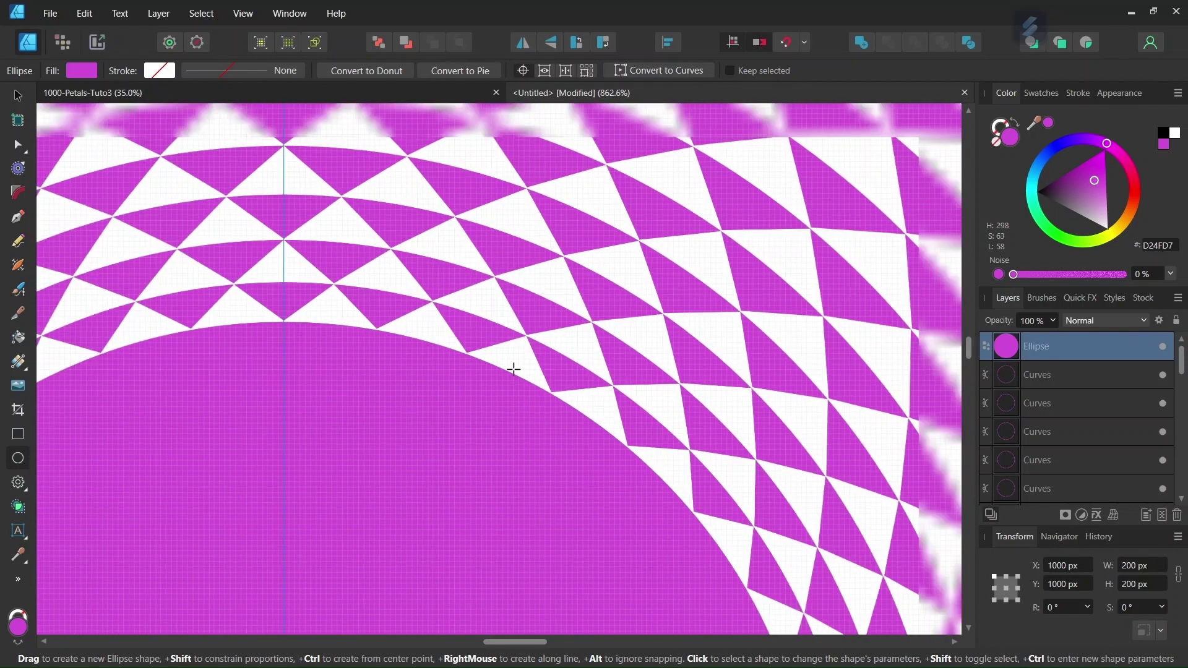
{"action": "scroll", "coordinate": [514, 369], "scroll_direction": "down", "scroll_amount": 12}
{"action": "scroll", "coordinate": [512, 376], "scroll_direction": "up", "scroll_amount": 3}
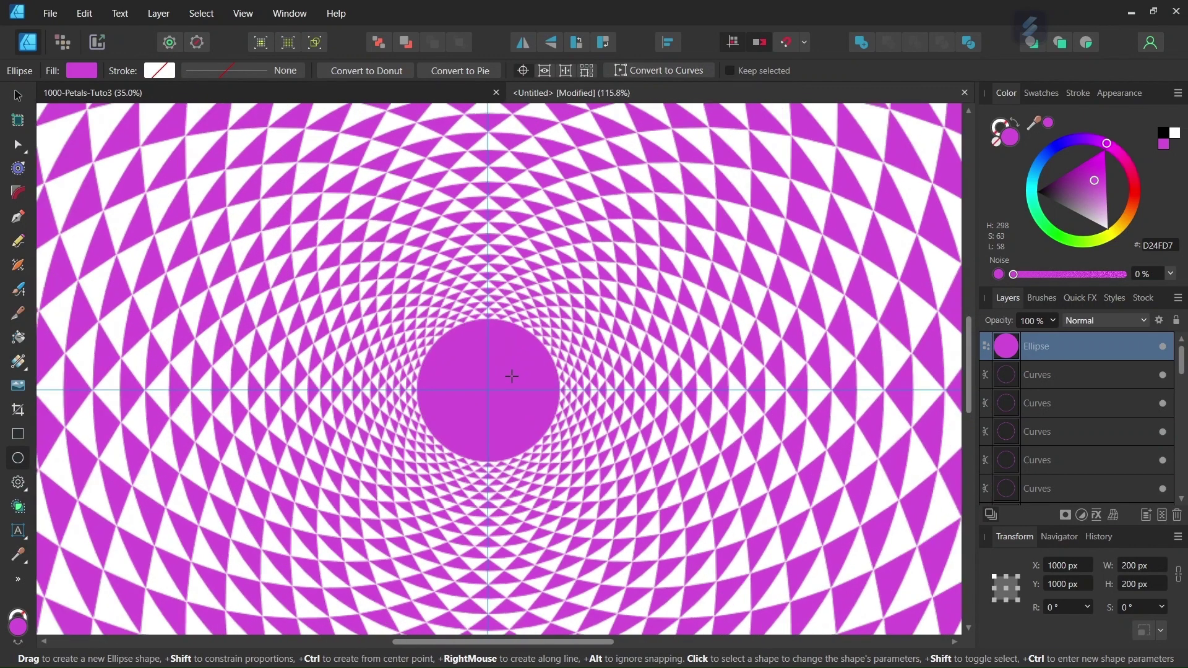
{"action": "scroll", "coordinate": [512, 375], "scroll_direction": "up", "scroll_amount": 1}
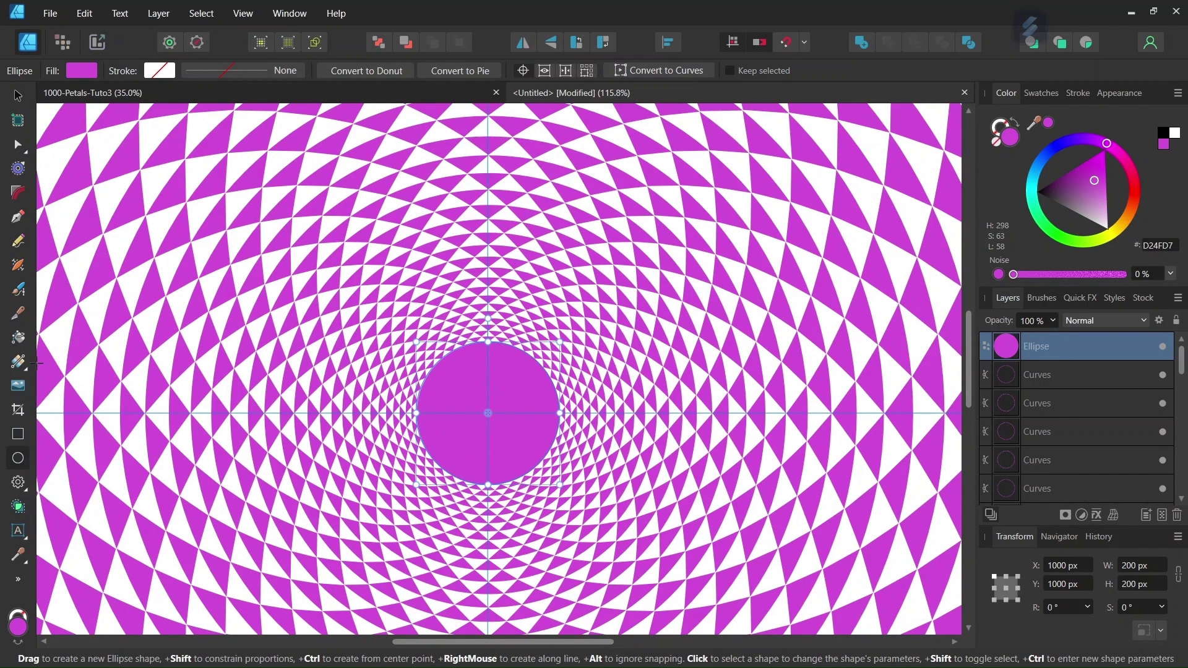
{"action": "left_click", "coordinate": [18, 362]}
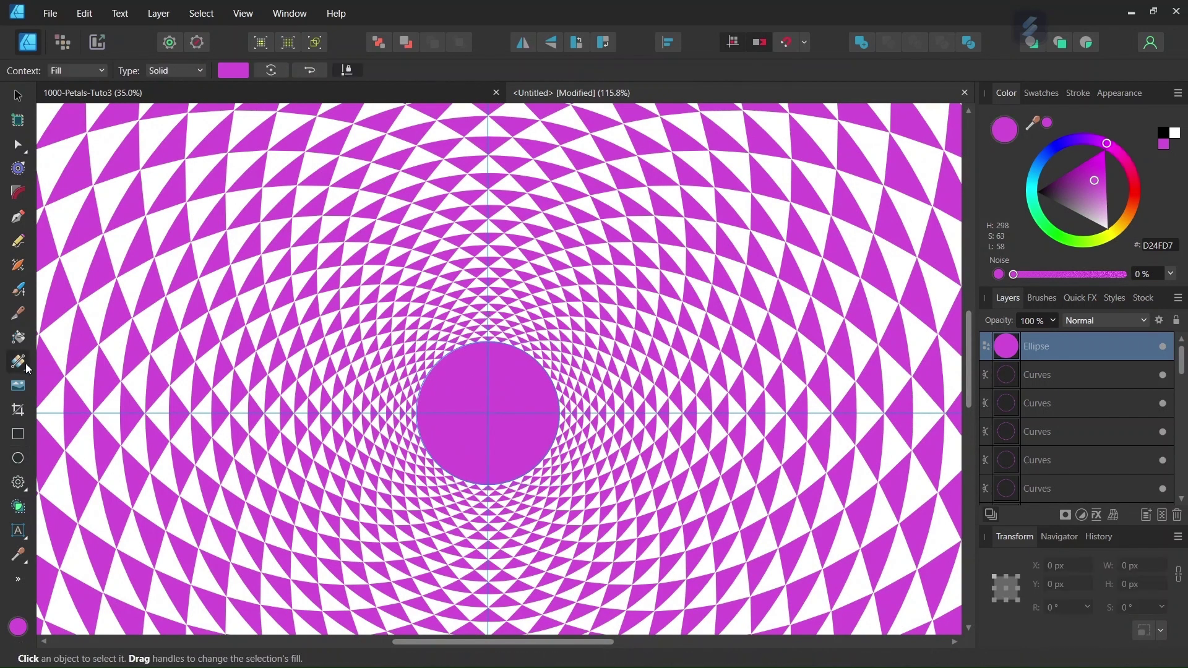
Make the dot's fill a radial gradient with a paler magenta first stop.
{"action": "left_click", "coordinate": [199, 72]}
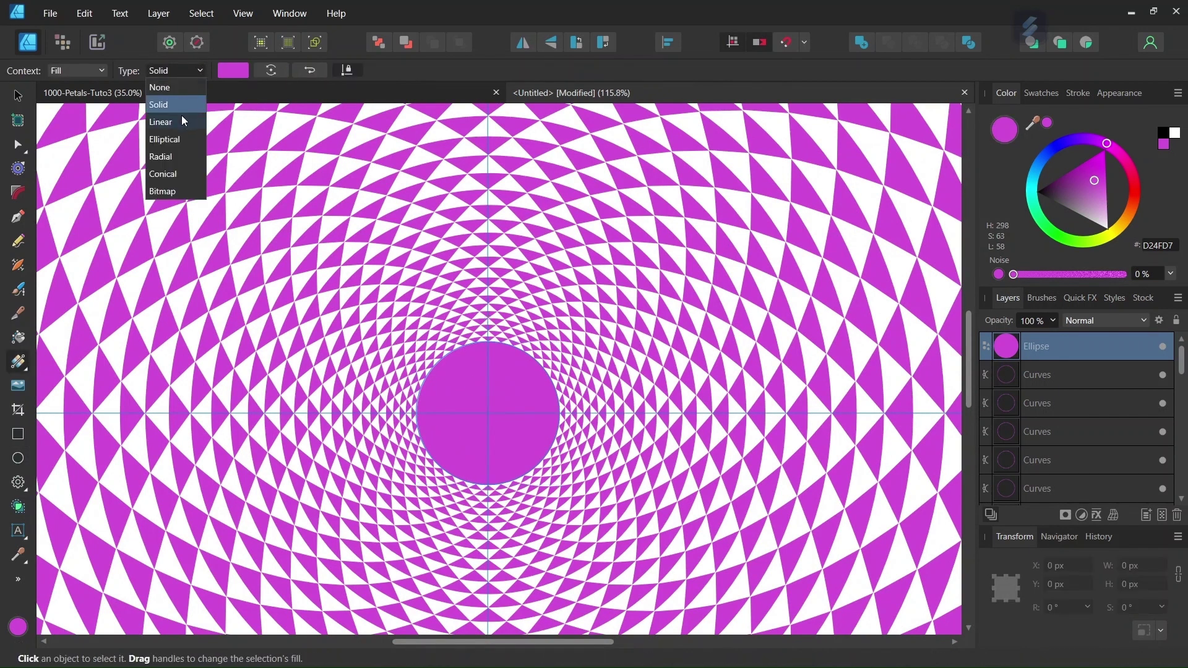
{"action": "left_click", "coordinate": [172, 156]}
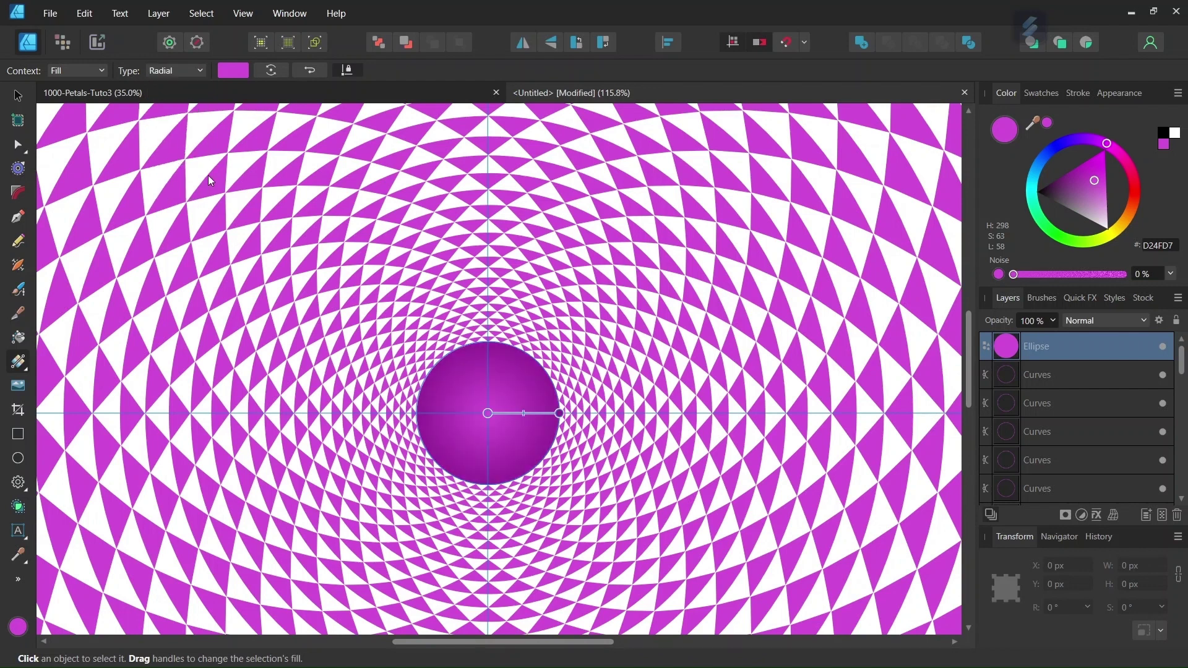
{"action": "left_click", "coordinate": [235, 70]}
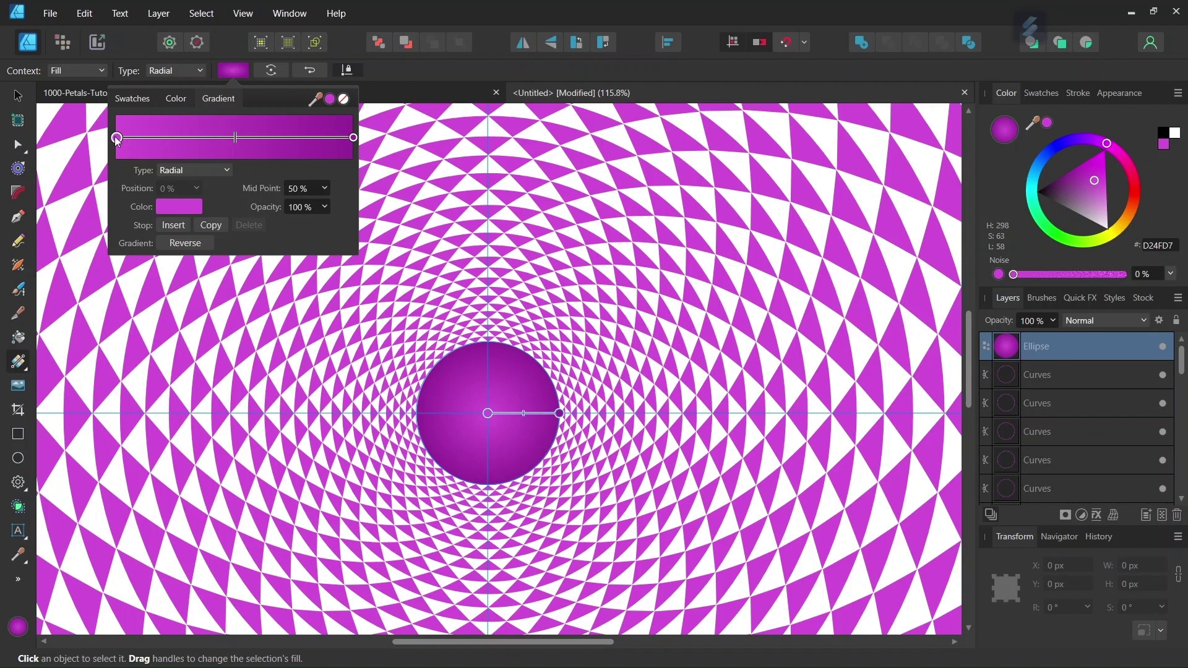
{"action": "left_click", "coordinate": [179, 210]}
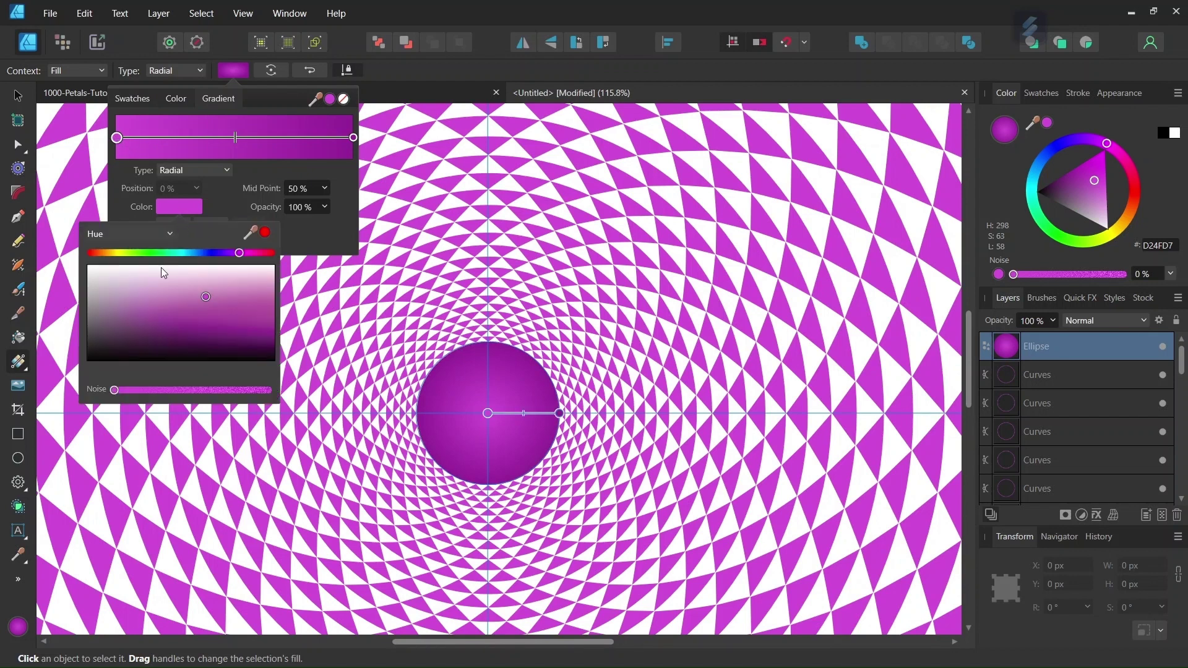
{"action": "left_click", "coordinate": [185, 294]}
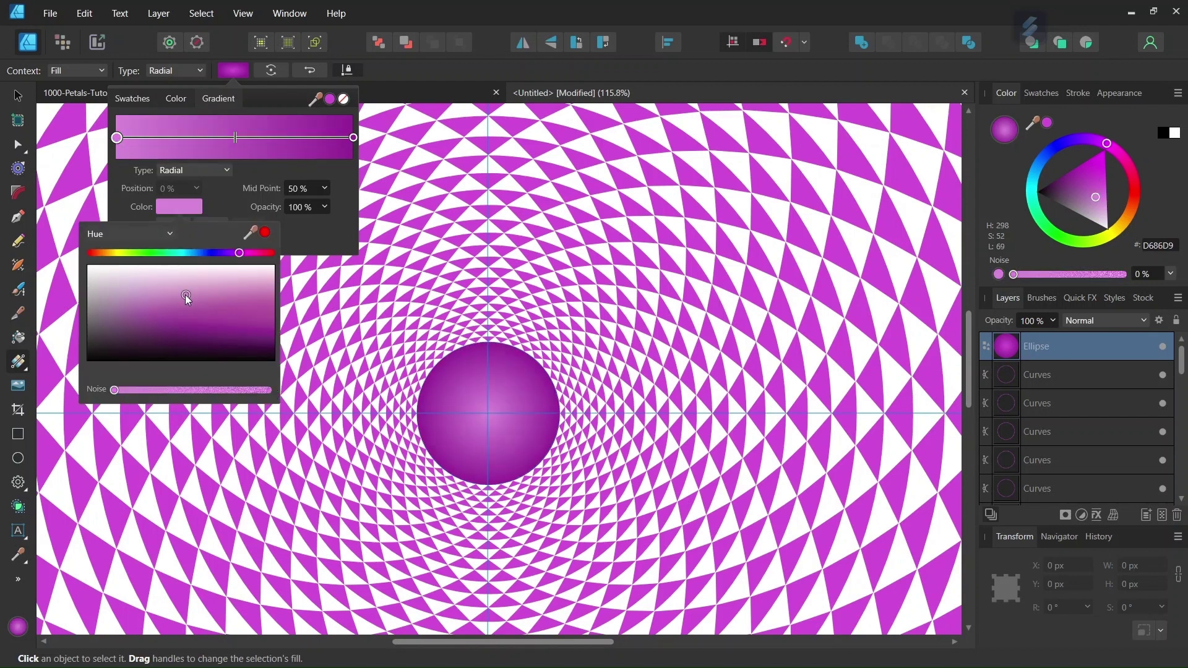
Set the outer gradient stop to a lighter pink sampled from the canvas.
{"action": "left_click", "coordinate": [354, 137]}
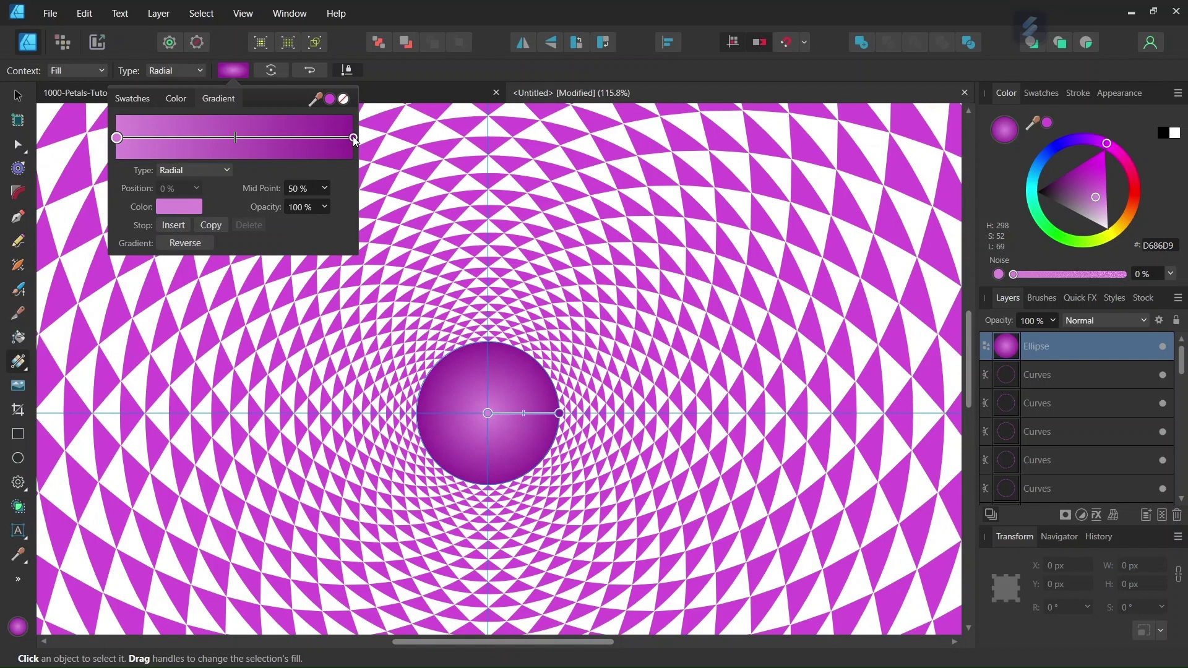
{"action": "left_click", "coordinate": [181, 211]}
{"action": "left_click_drag", "start_coordinate": [249, 233], "coordinate": [432, 230]}
{"action": "left_click", "coordinate": [265, 232]}
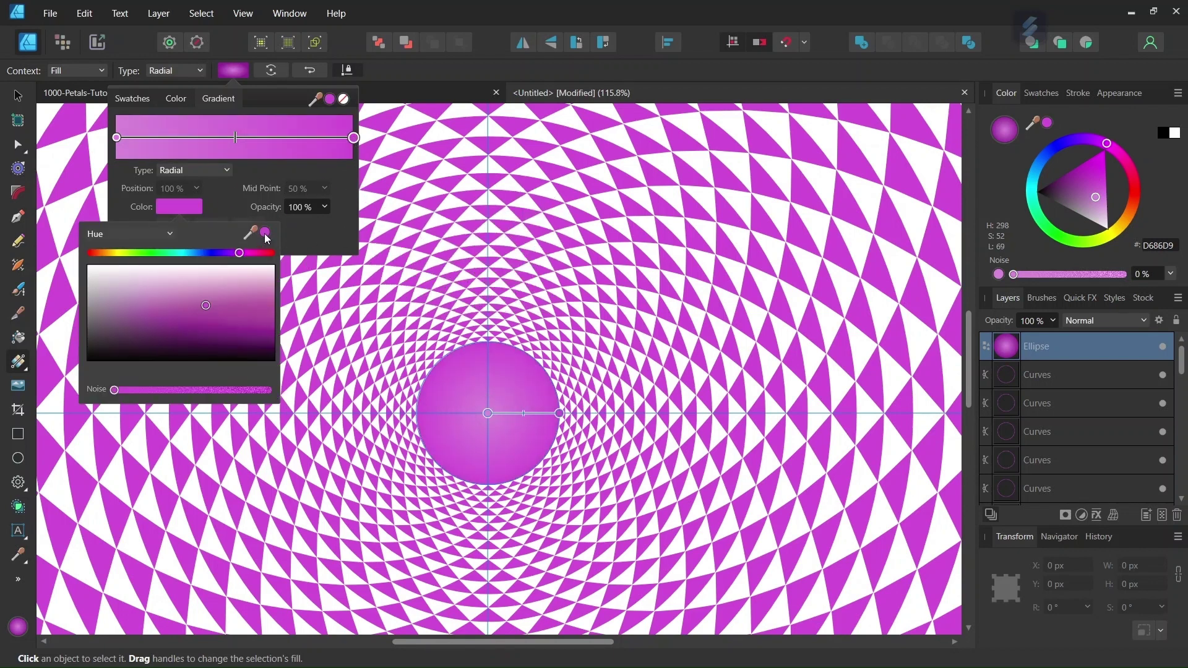
Stretch the radial gradient slightly past the dot's edge.
{"action": "left_click", "coordinate": [550, 413]}
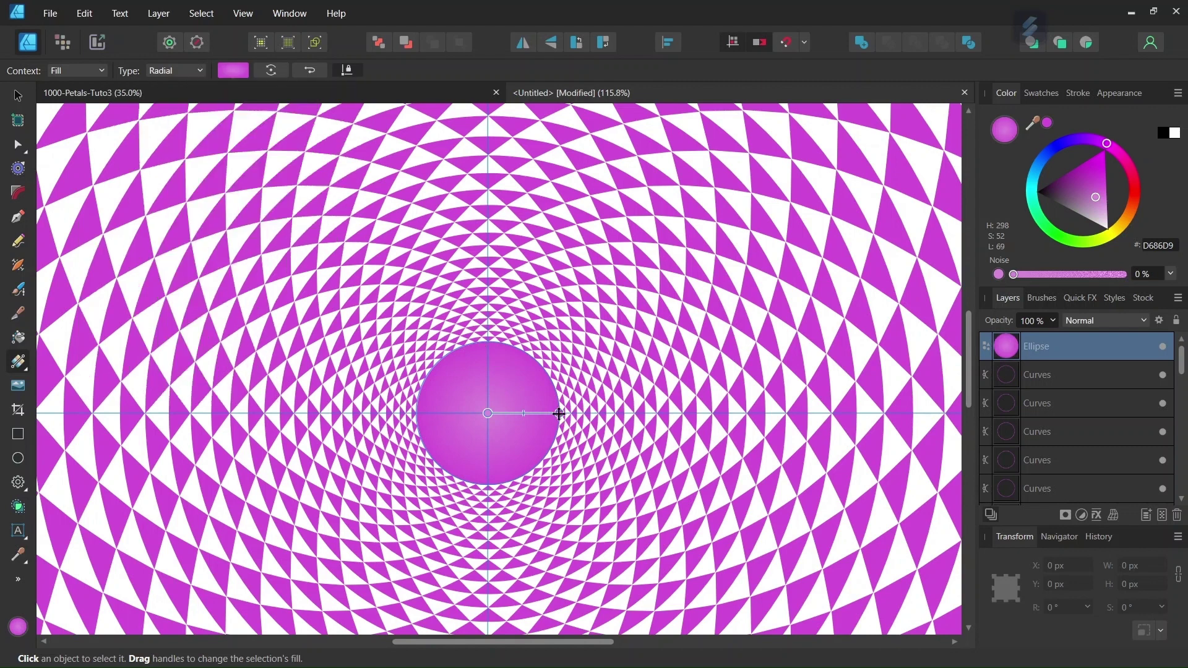
{"action": "left_click_drag", "start_coordinate": [559, 414], "coordinate": [589, 414]}
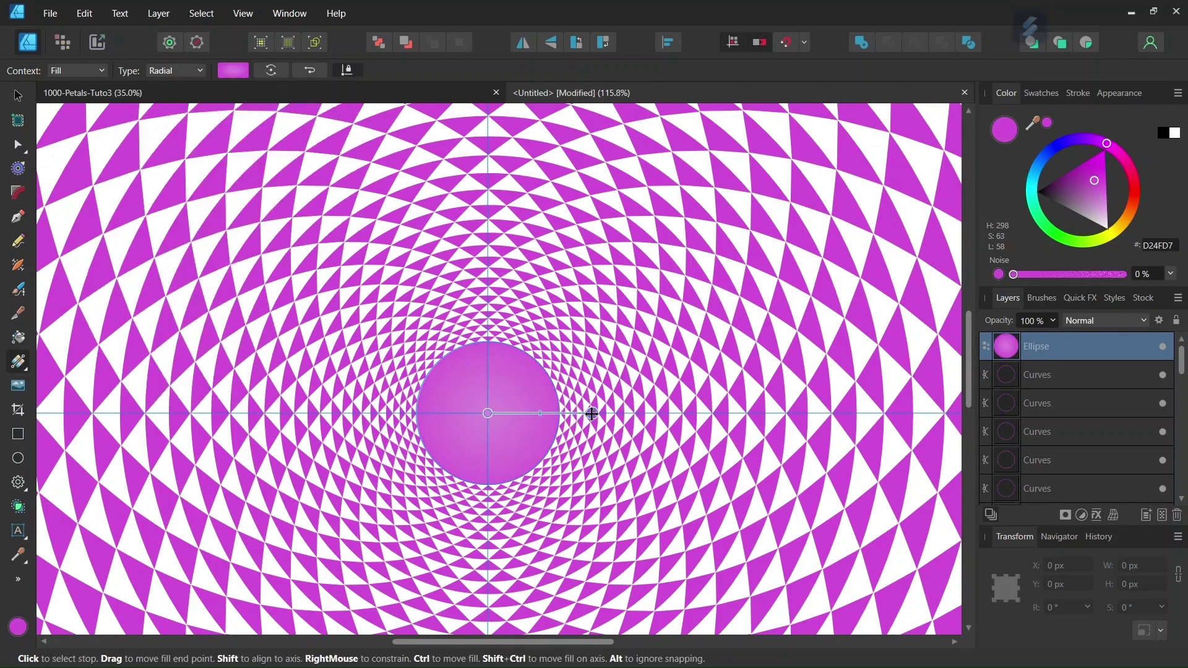
{"action": "scroll", "coordinate": [589, 414], "scroll_direction": "down", "scroll_amount": 5}
Select all 31 objects in the design with the Move tool.
{"action": "scroll", "coordinate": [664, 345], "scroll_direction": "up", "scroll_amount": 1}
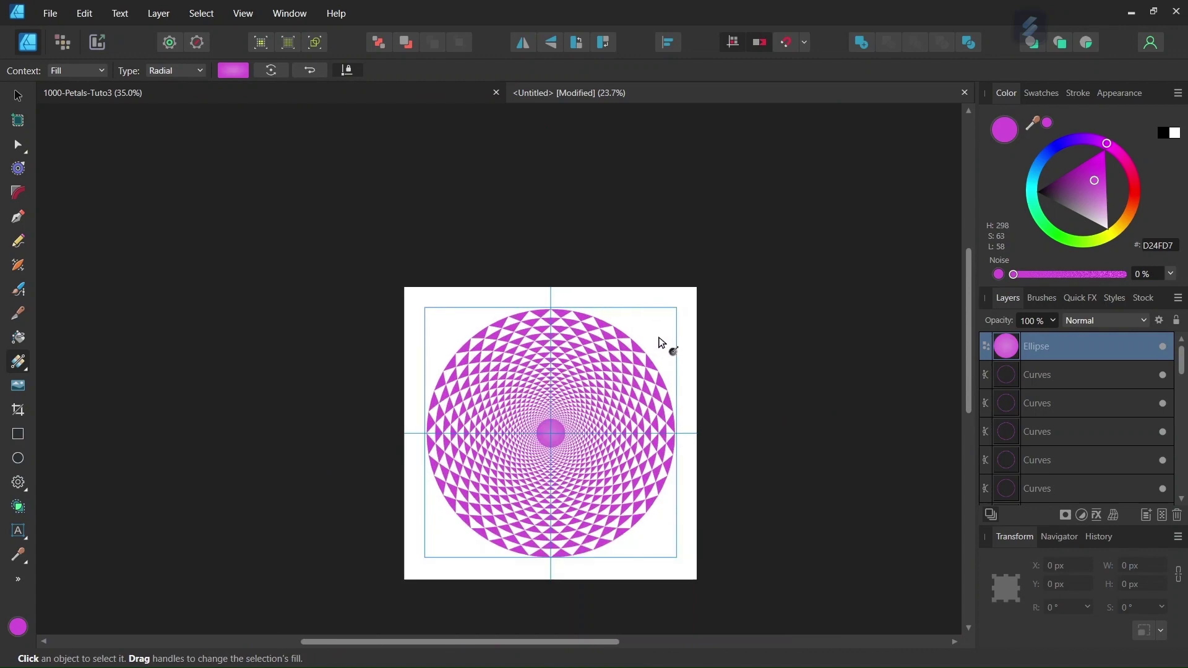
{"action": "key", "text": "v"}
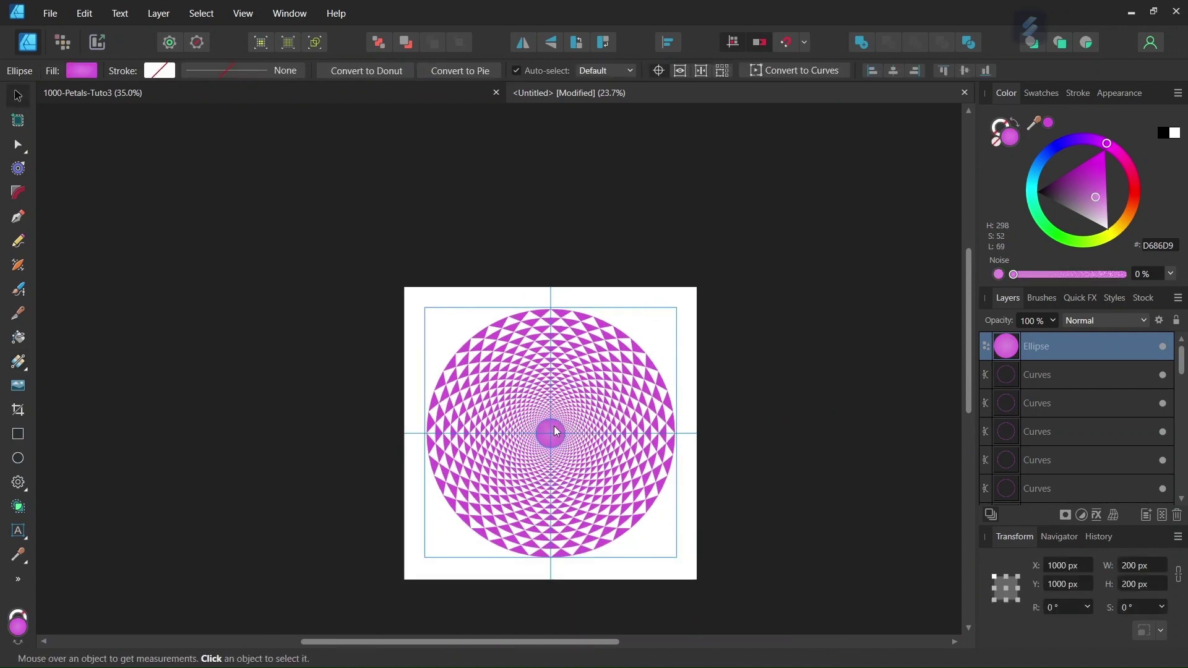
{"action": "key", "text": "ctrl+a"}
{"action": "scroll", "coordinate": [585, 454], "scroll_direction": "up", "scroll_amount": 2}
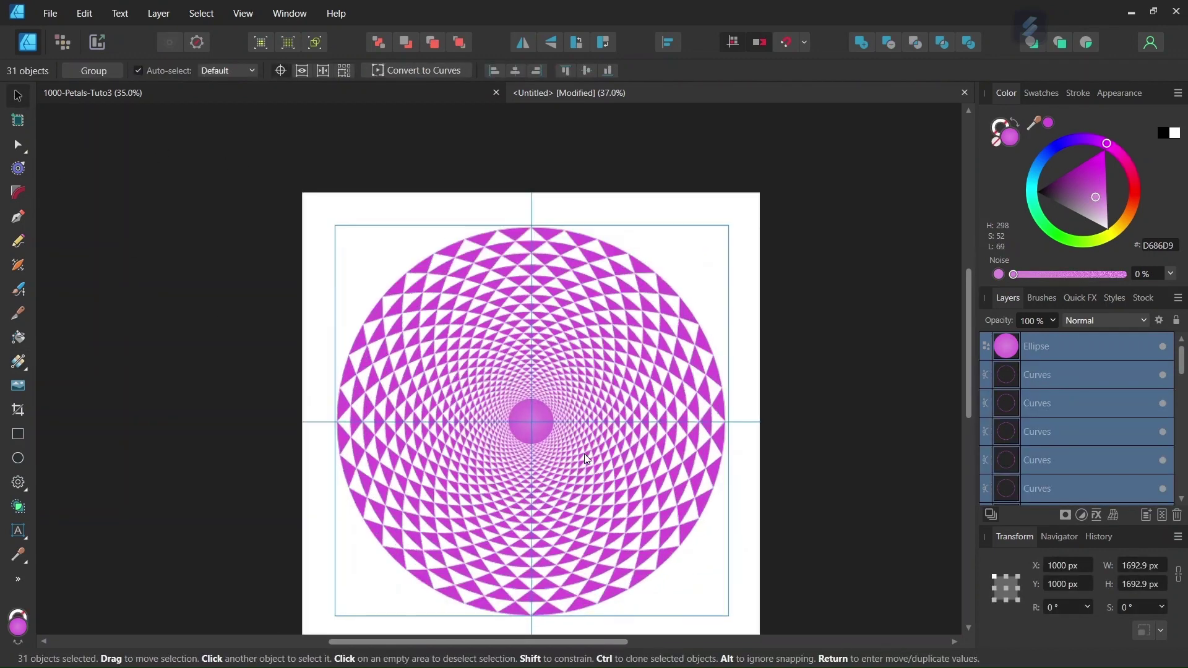
{"action": "scroll", "coordinate": [586, 446], "scroll_direction": "up", "scroll_amount": 2}
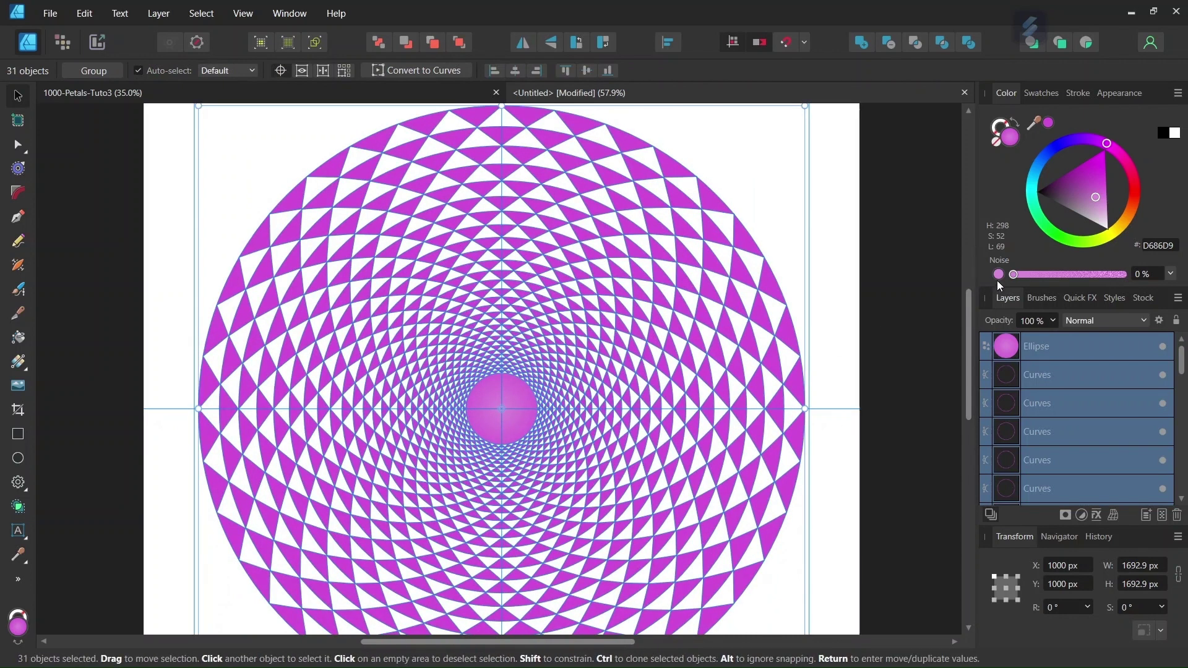
Set the Colour panel's Noise slider to 22% for all fills, then deselect everything.
{"action": "left_click", "coordinate": [998, 276]}
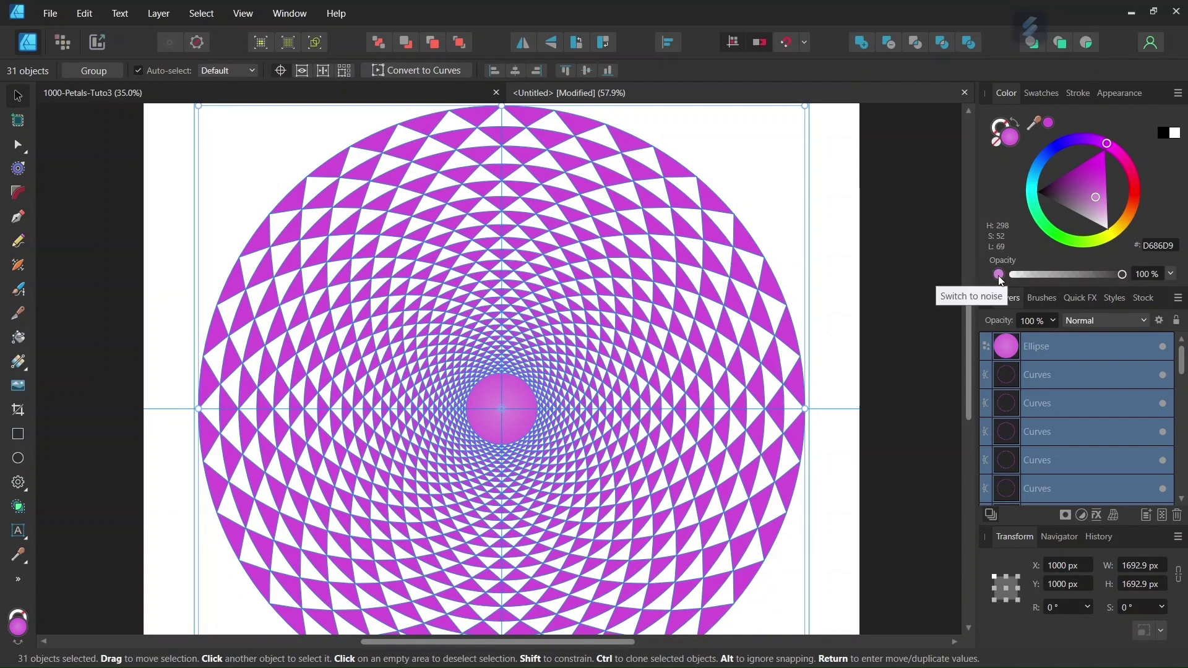
{"action": "left_click", "coordinate": [998, 274]}
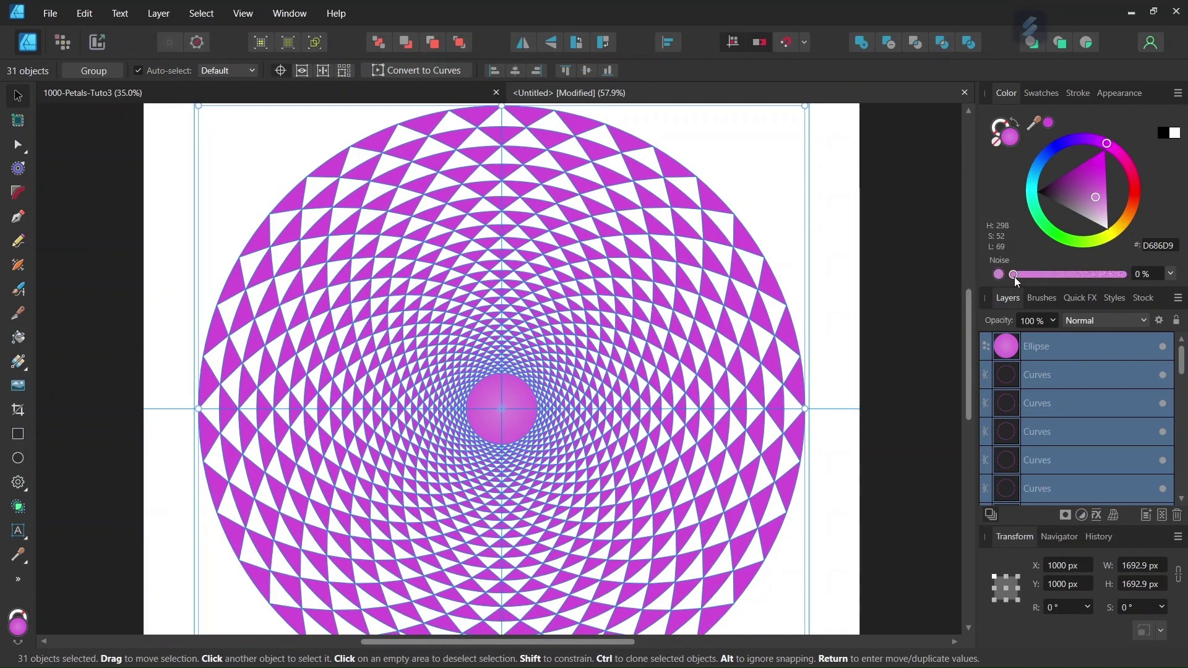
{"action": "left_click_drag", "start_coordinate": [1015, 276], "coordinate": [1038, 277]}
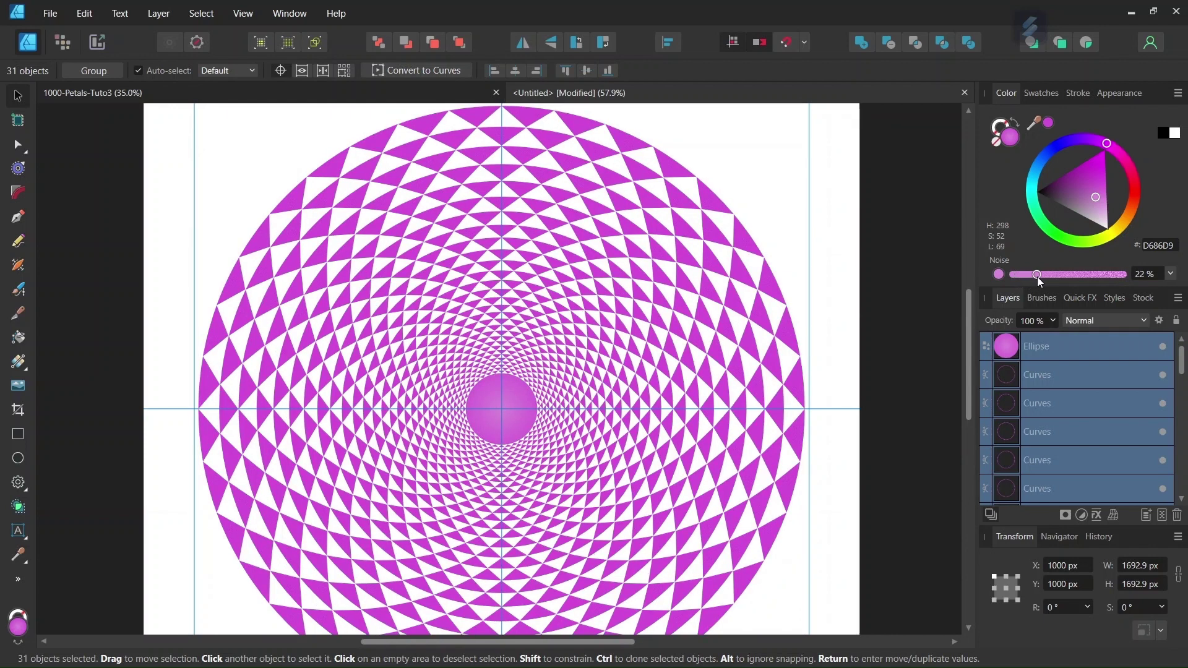
{"action": "left_click", "coordinate": [811, 259]}
{"action": "scroll", "coordinate": [778, 266], "scroll_direction": "up", "scroll_amount": 2}
{"action": "scroll", "coordinate": [730, 272], "scroll_direction": "down", "scroll_amount": 4}
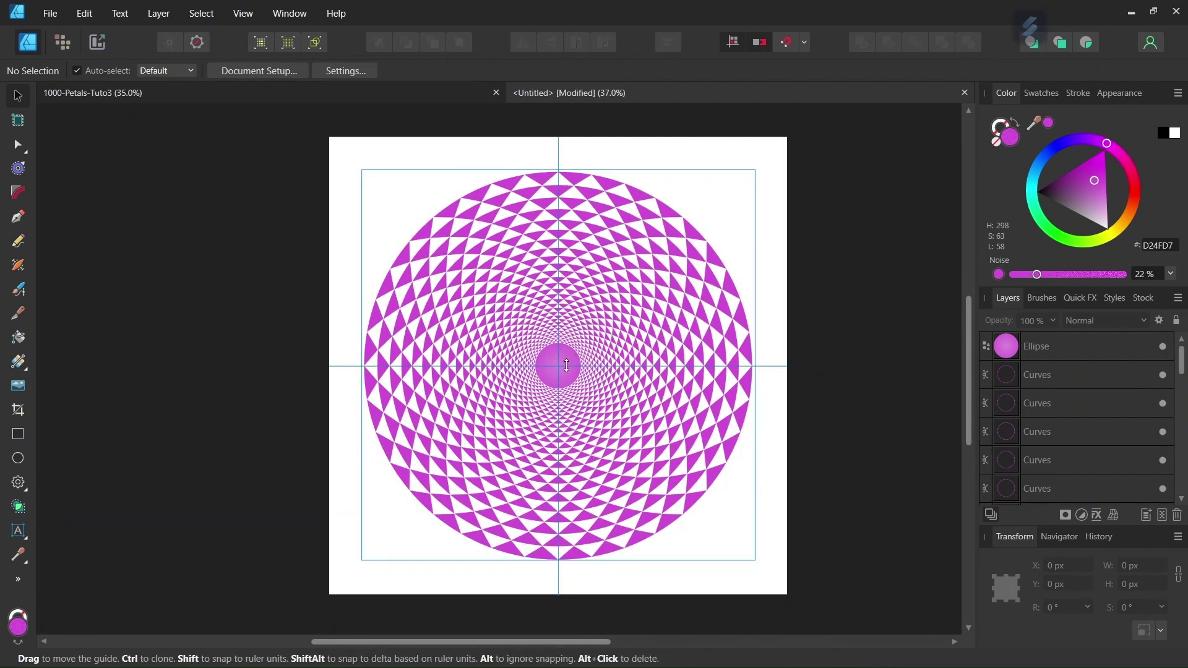
{"action": "scroll", "coordinate": [570, 362], "scroll_direction": "up", "scroll_amount": 1}
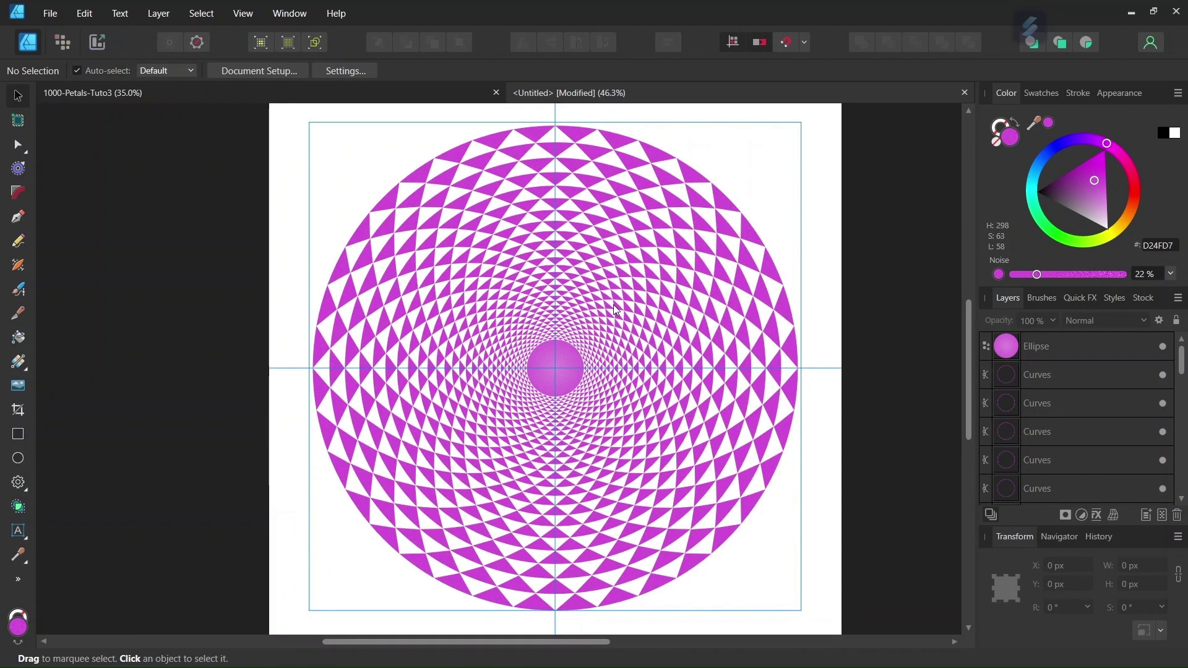